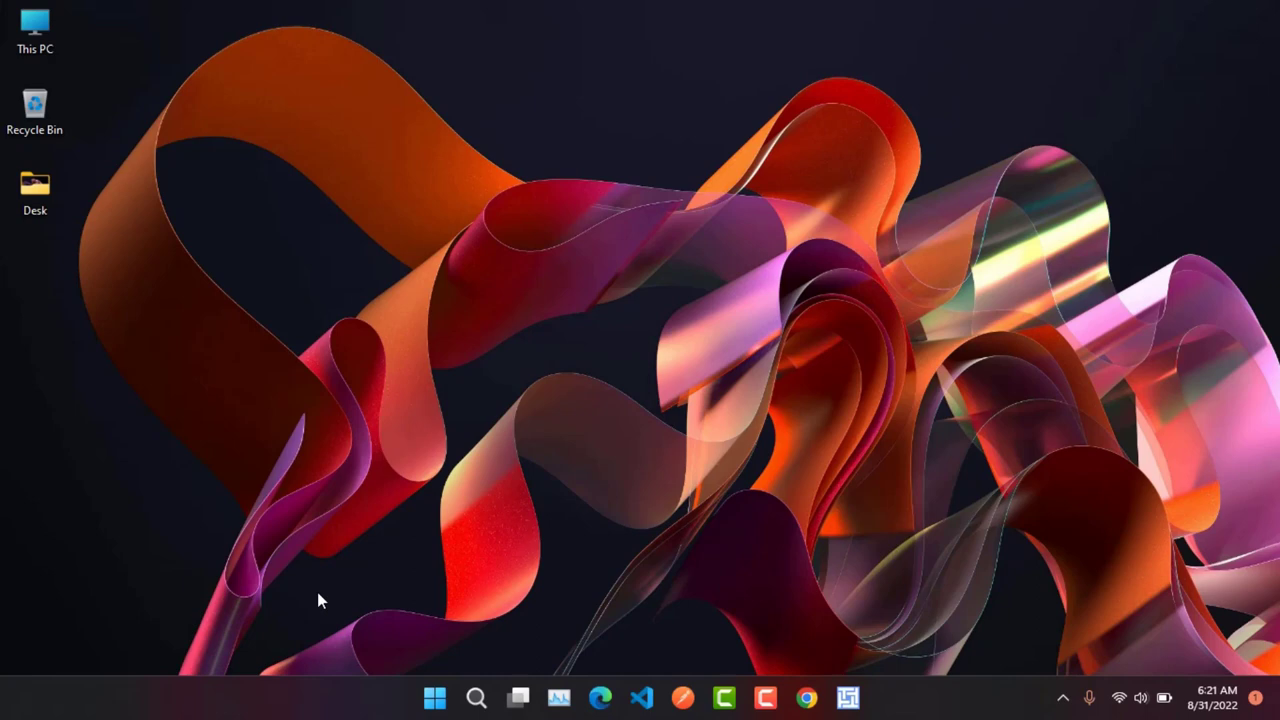
# Bring up the capture overlay over the dimmed desktop with Win+Shift+S
pyautogui.press('super+shift+s')
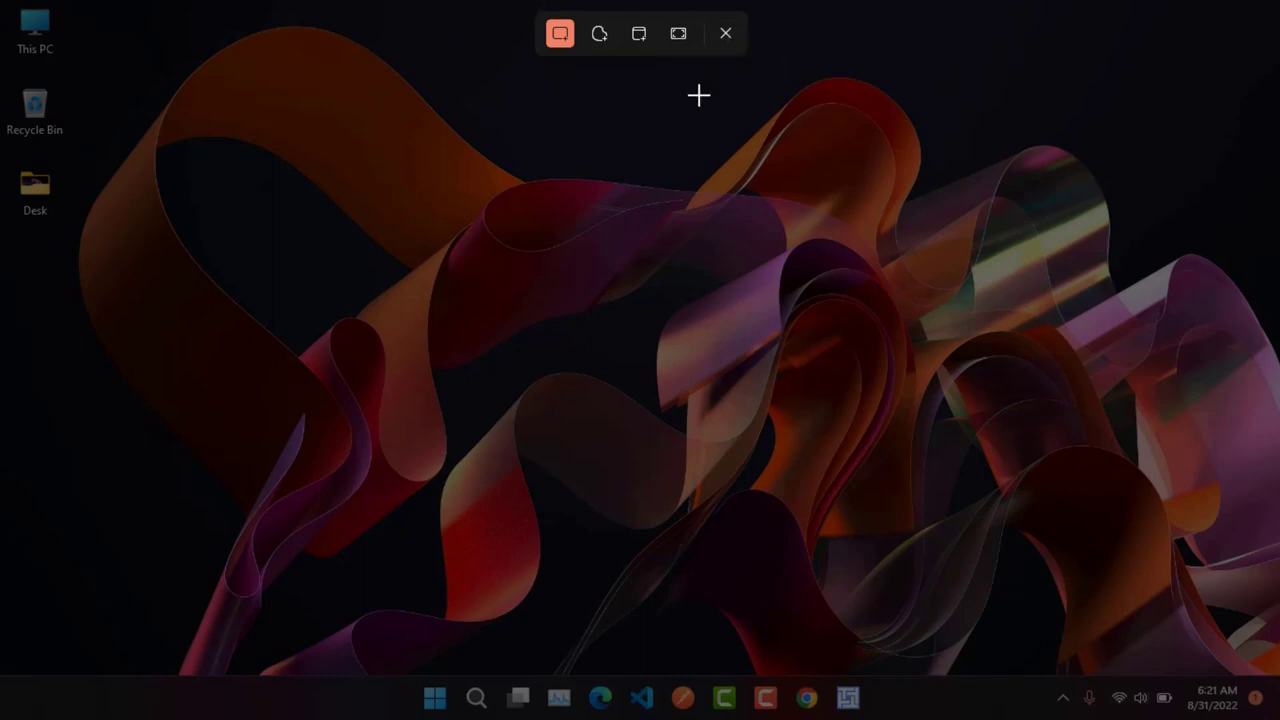
# Cancel the pending capture and search Windows for 'snipp'
pyautogui.click(726, 34)
pyautogui.click(476, 698)
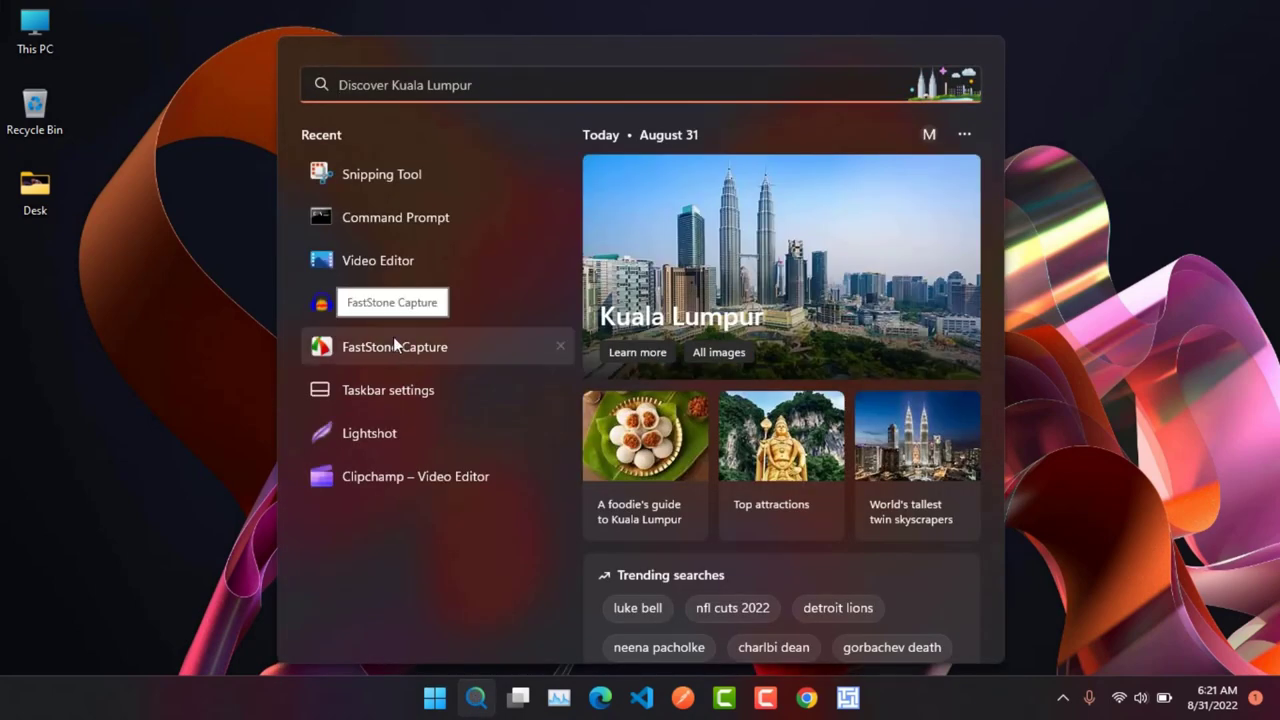
pyautogui.write('sni')
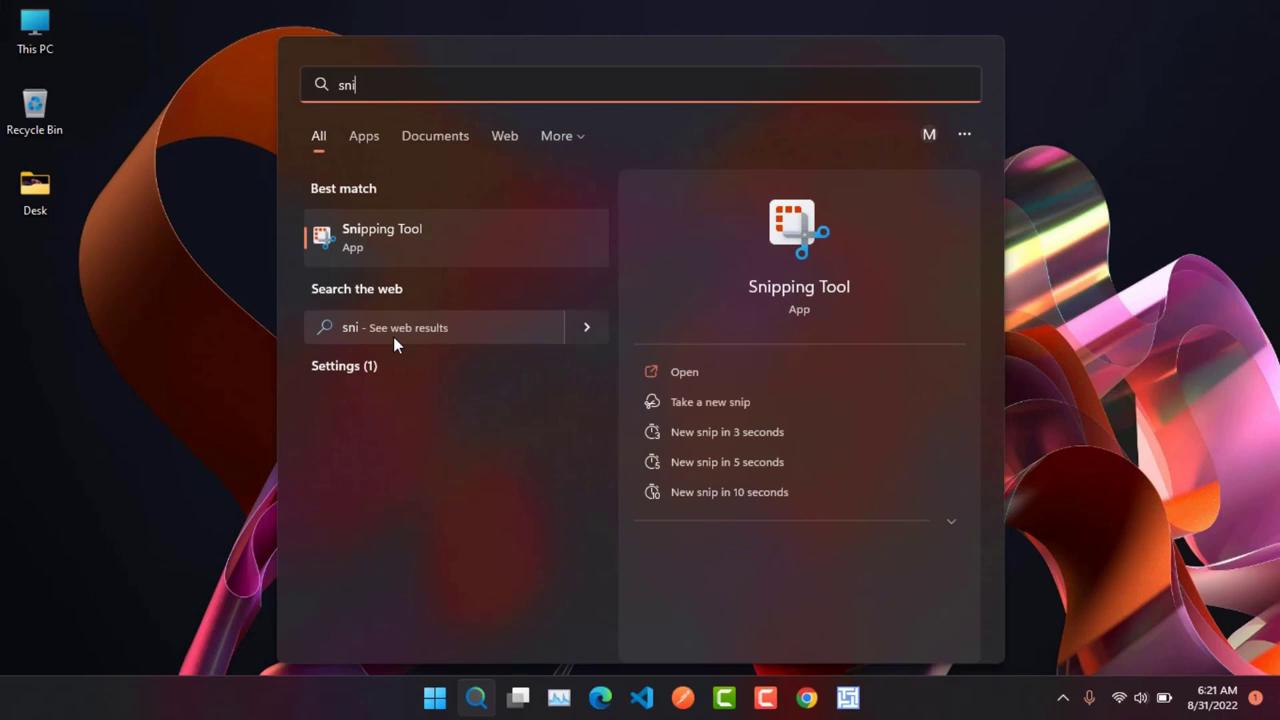
pyautogui.write('pp')
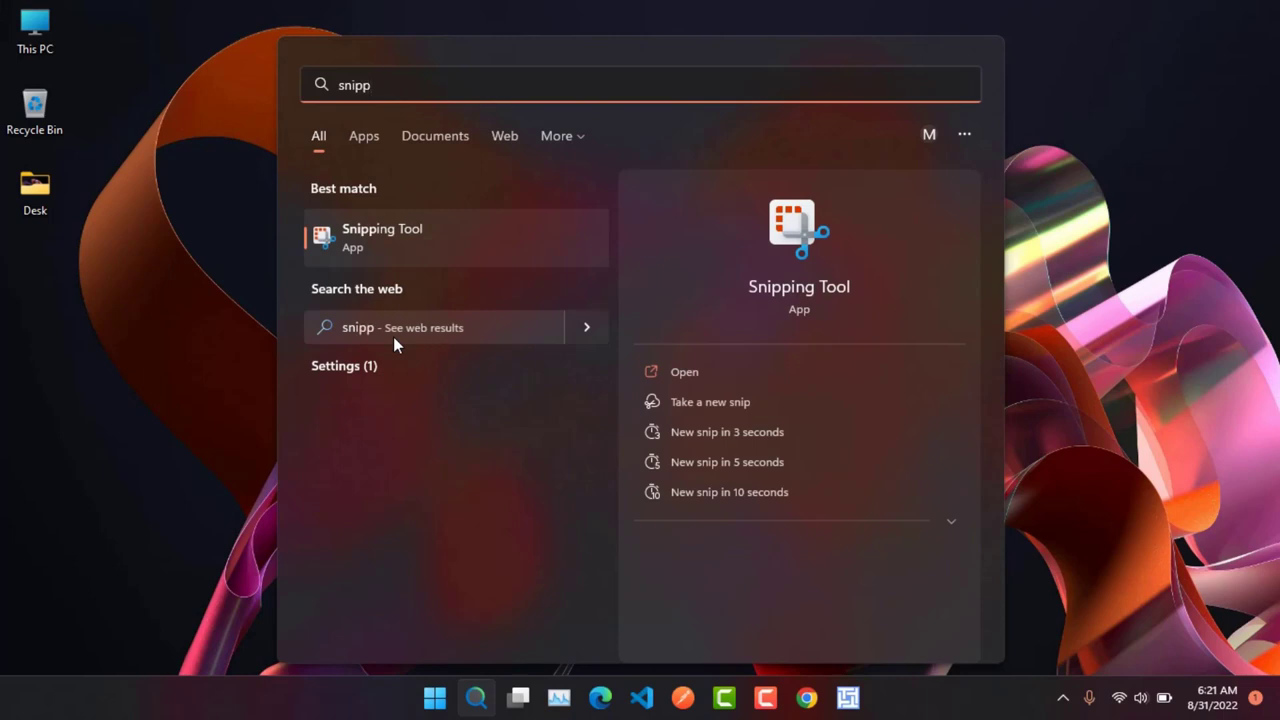
# Launch Snipping Tool, move its window left, and rectangle-snip the left desktop icon column
pyautogui.click(396, 239)
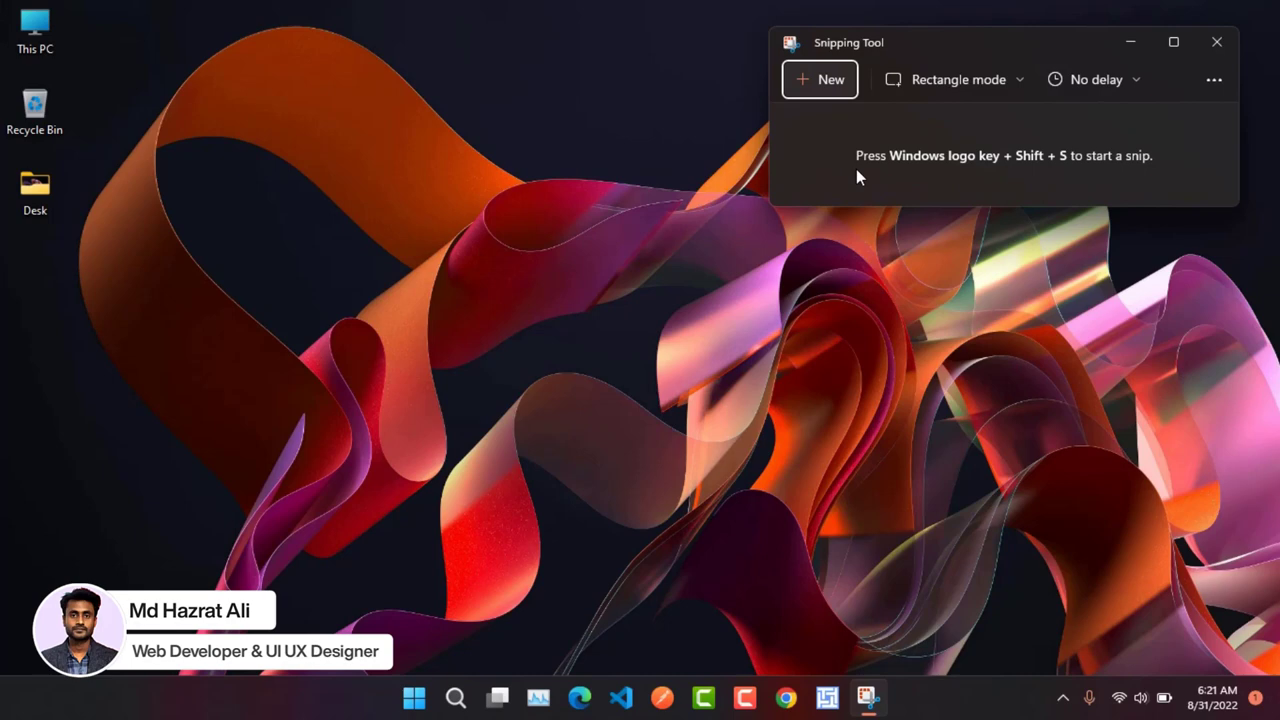
pyautogui.moveTo(956, 35); pyautogui.dragTo(680, 41)
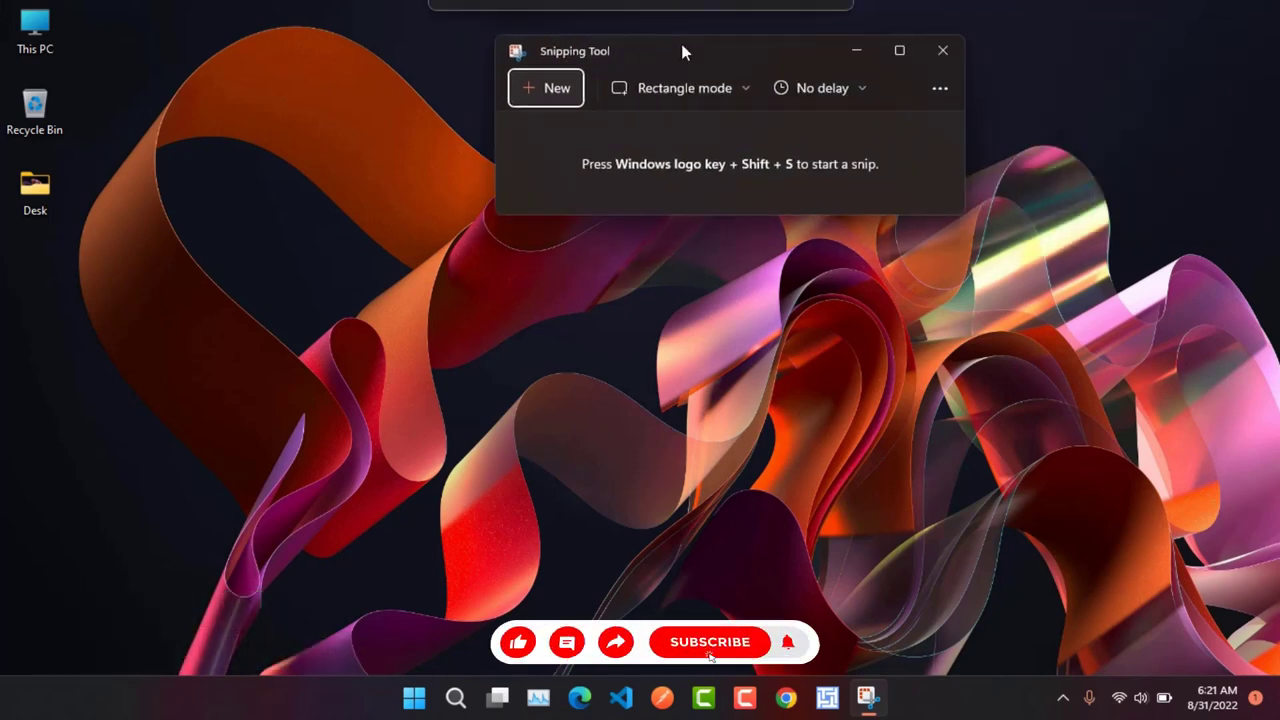
pyautogui.click(548, 88)
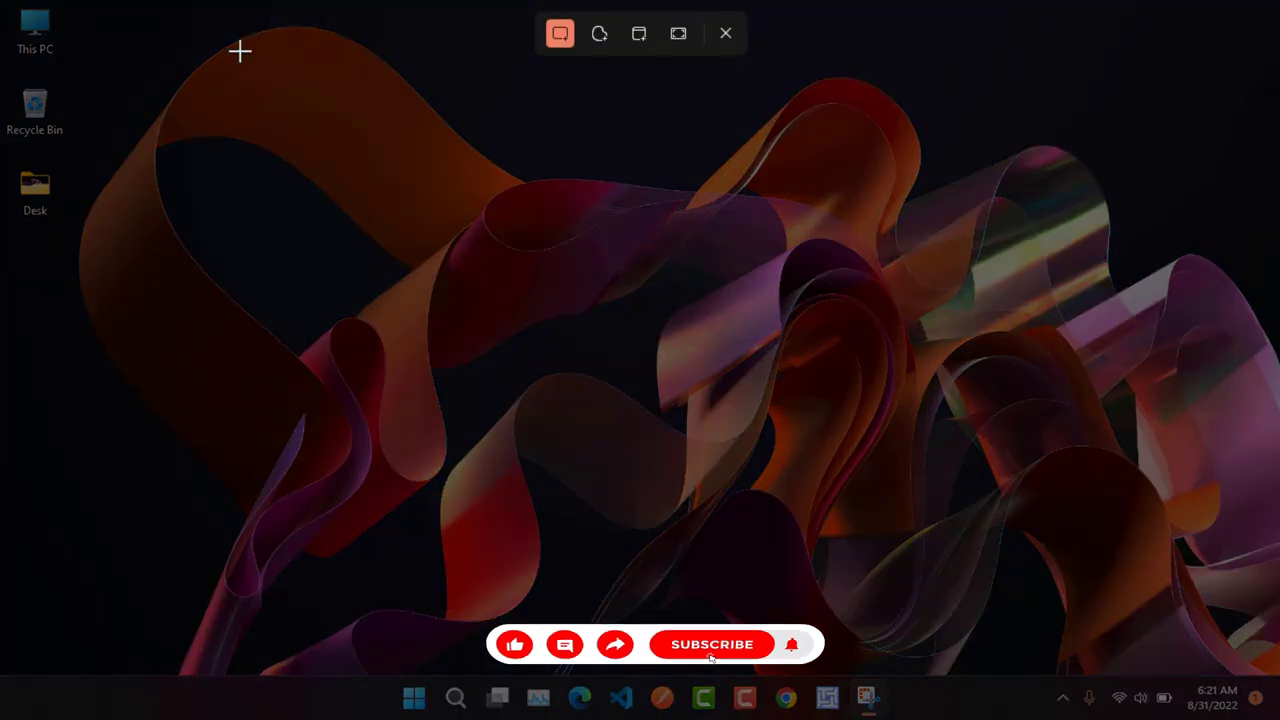
pyautogui.moveTo(2, 3); pyautogui.dragTo(72, 672)
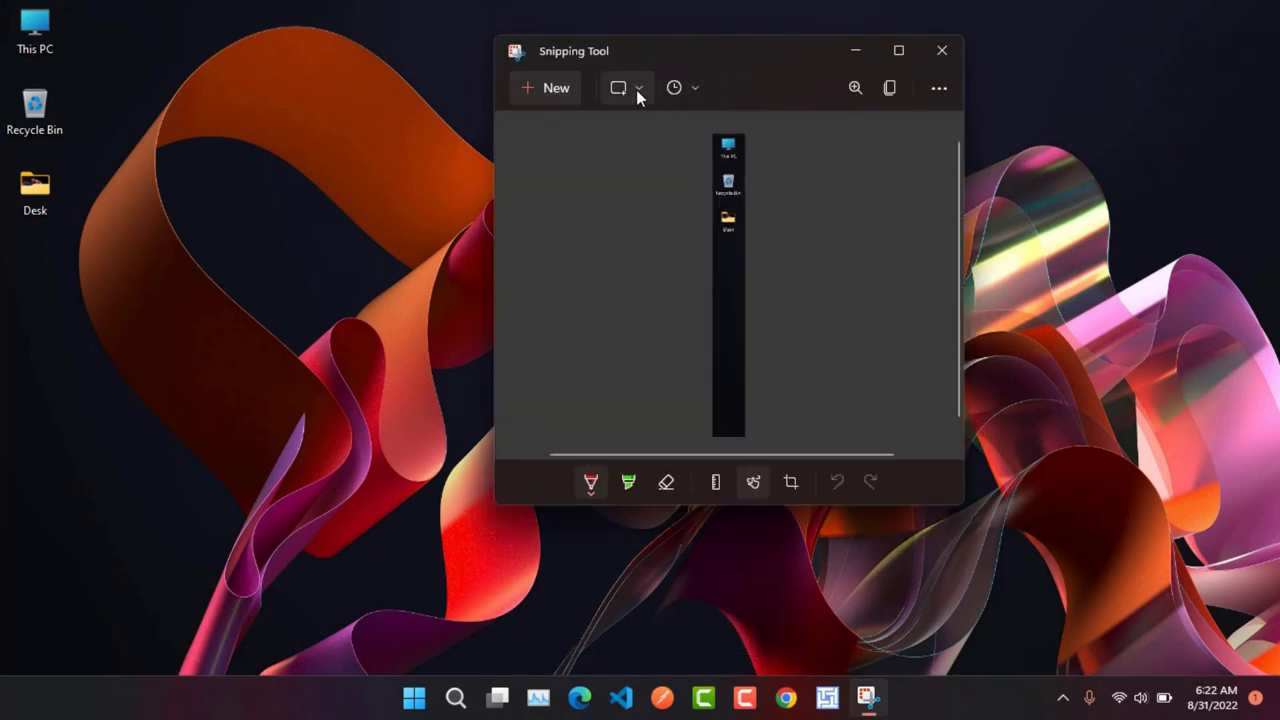
# Keeping Rectangle mode, recapture the This PC, Recycle Bin and Desk icons in a larger snip
pyautogui.click(636, 90)
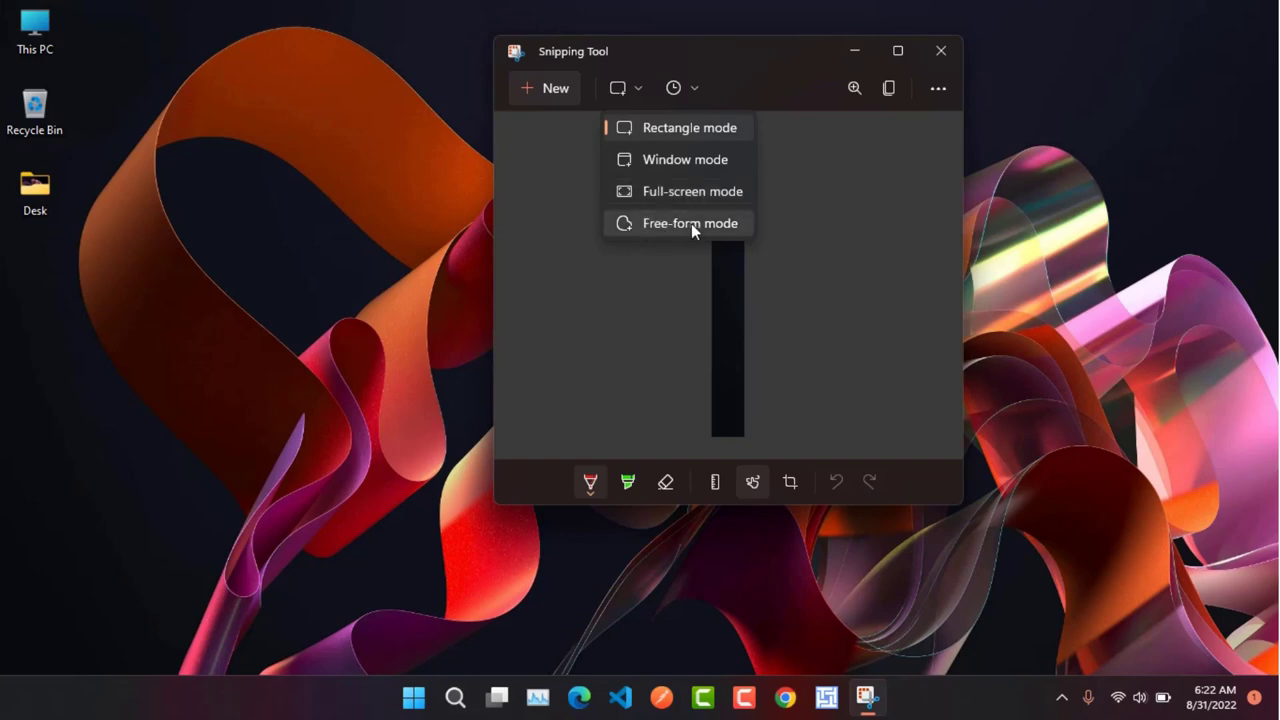
pyautogui.click(545, 161)
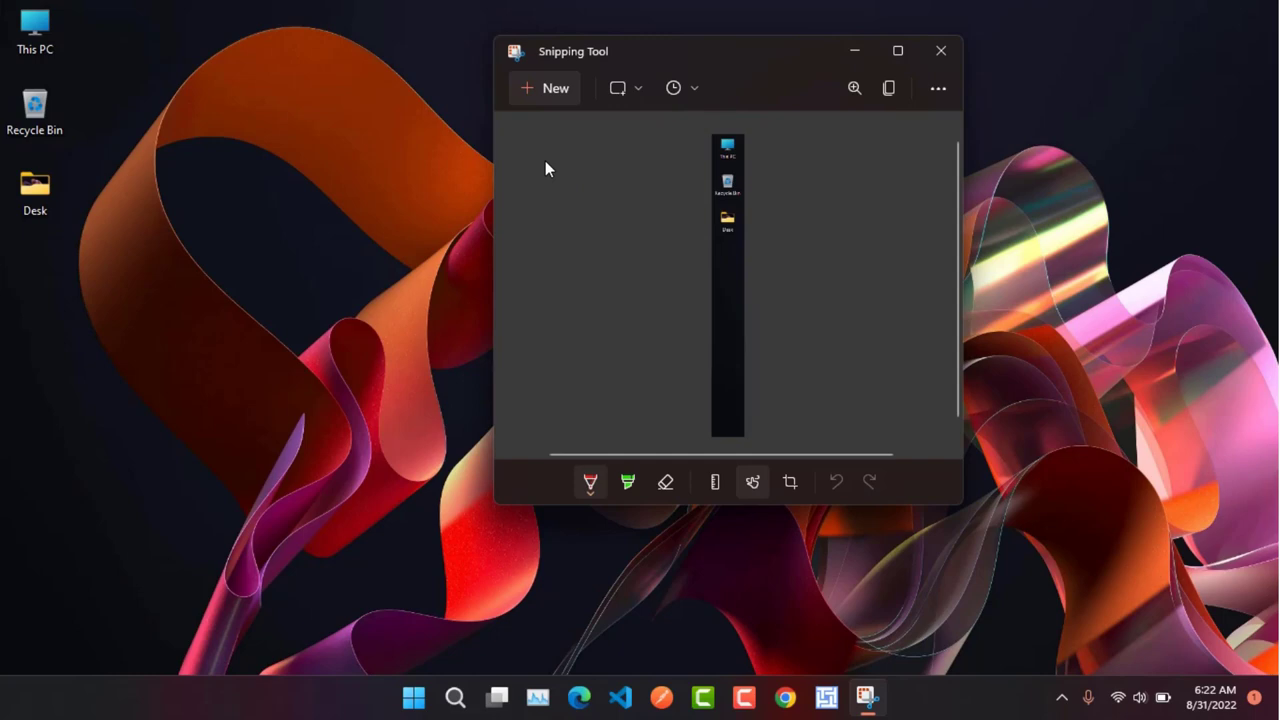
pyautogui.click(633, 92)
pyautogui.click(638, 136)
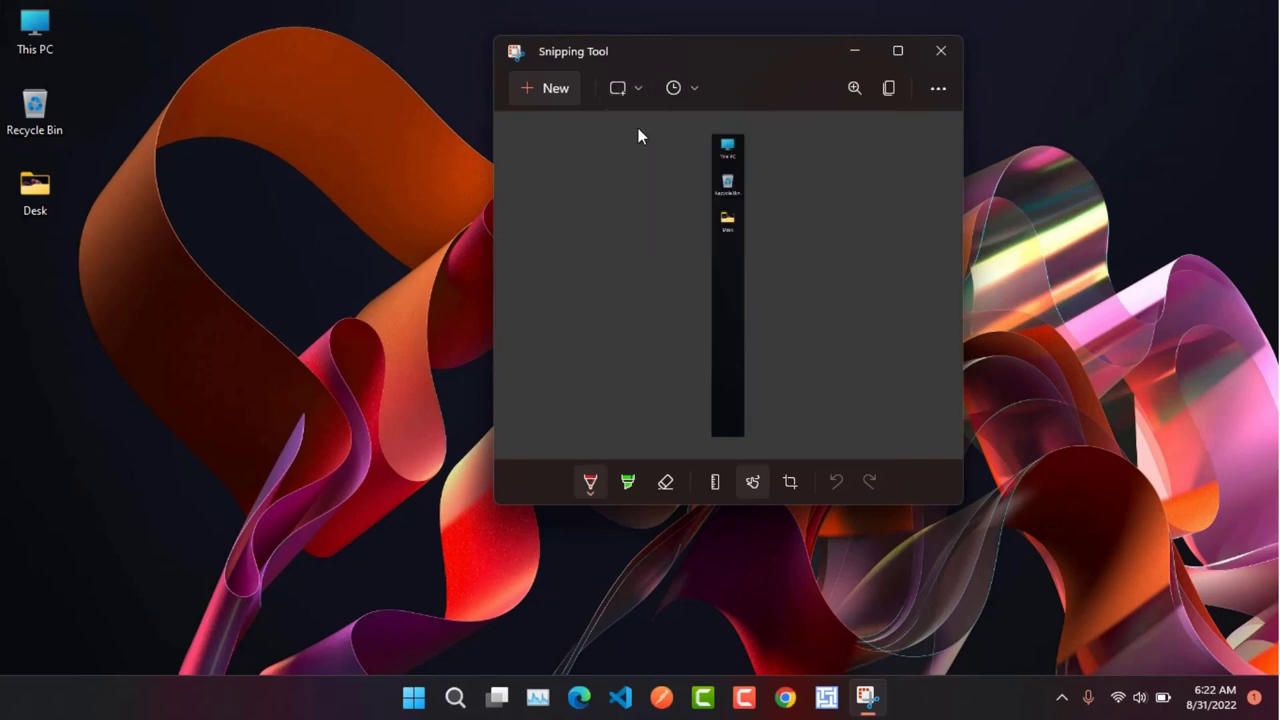
pyautogui.click(548, 90)
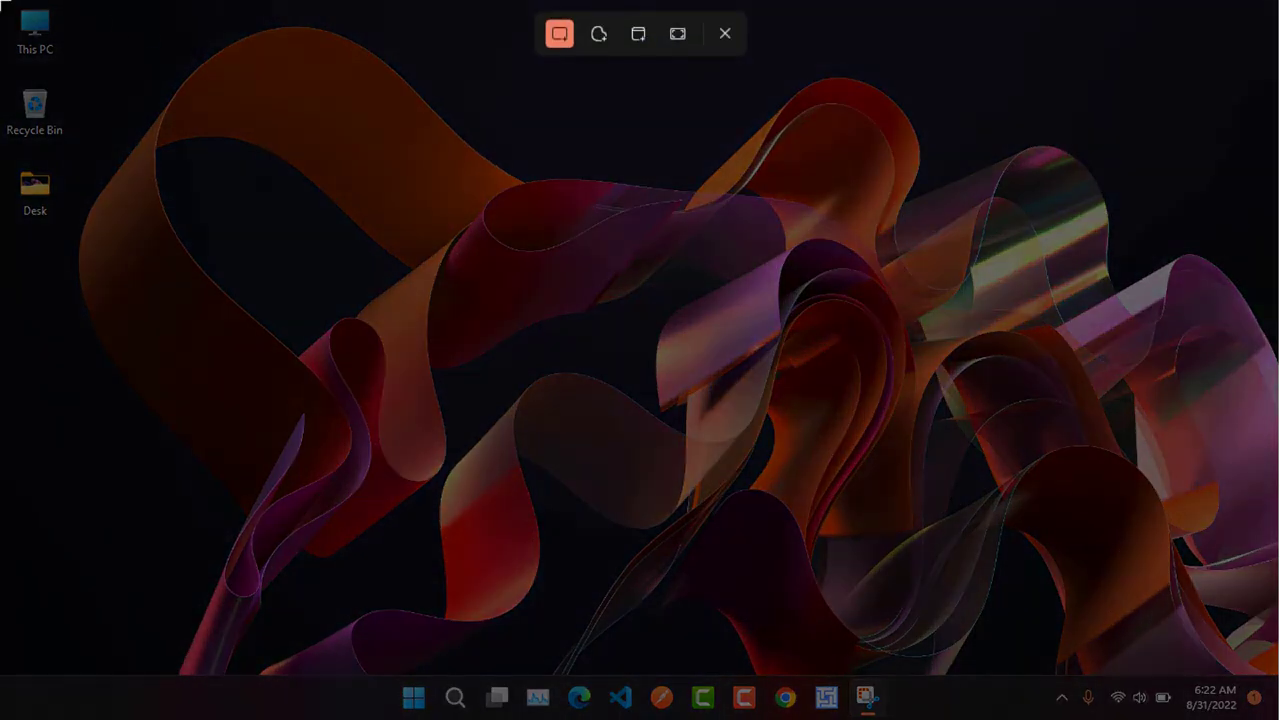
pyautogui.moveTo(2, 3); pyautogui.dragTo(81, 234)
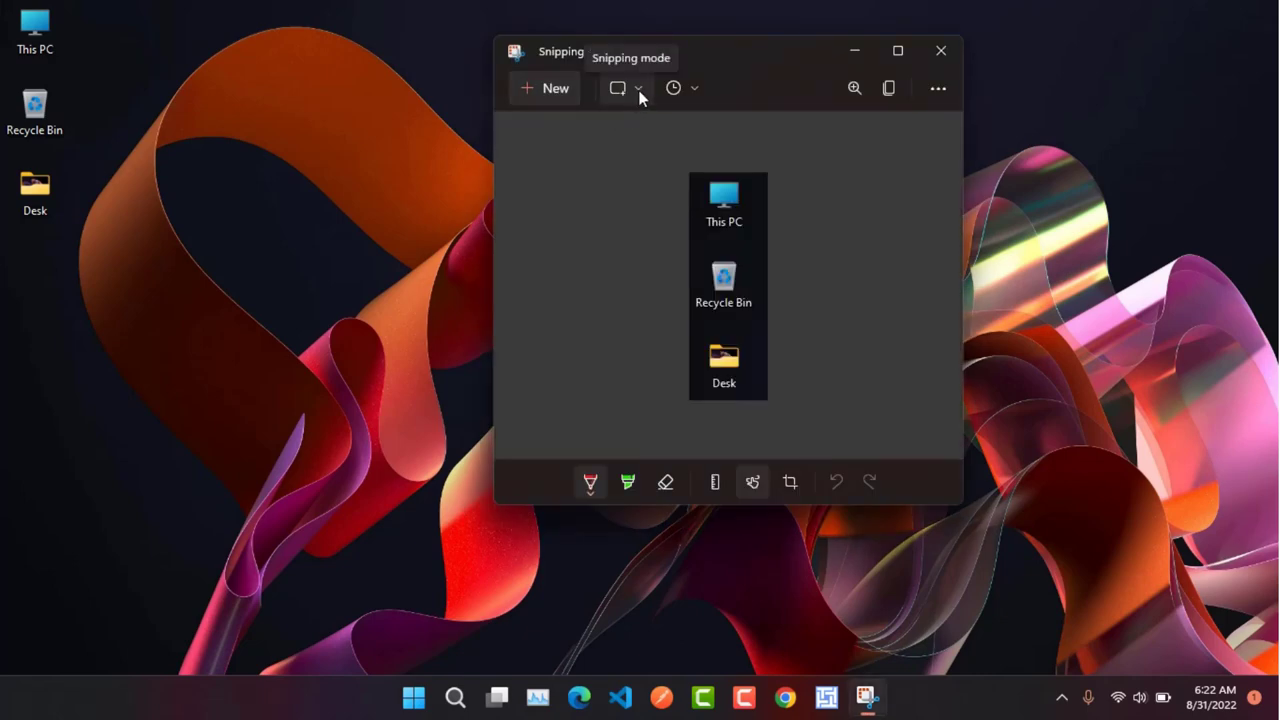
# Switch to Window mode and open This PC and the Desk folder in File Explorer
pyautogui.click(636, 91)
pyautogui.click(646, 158)
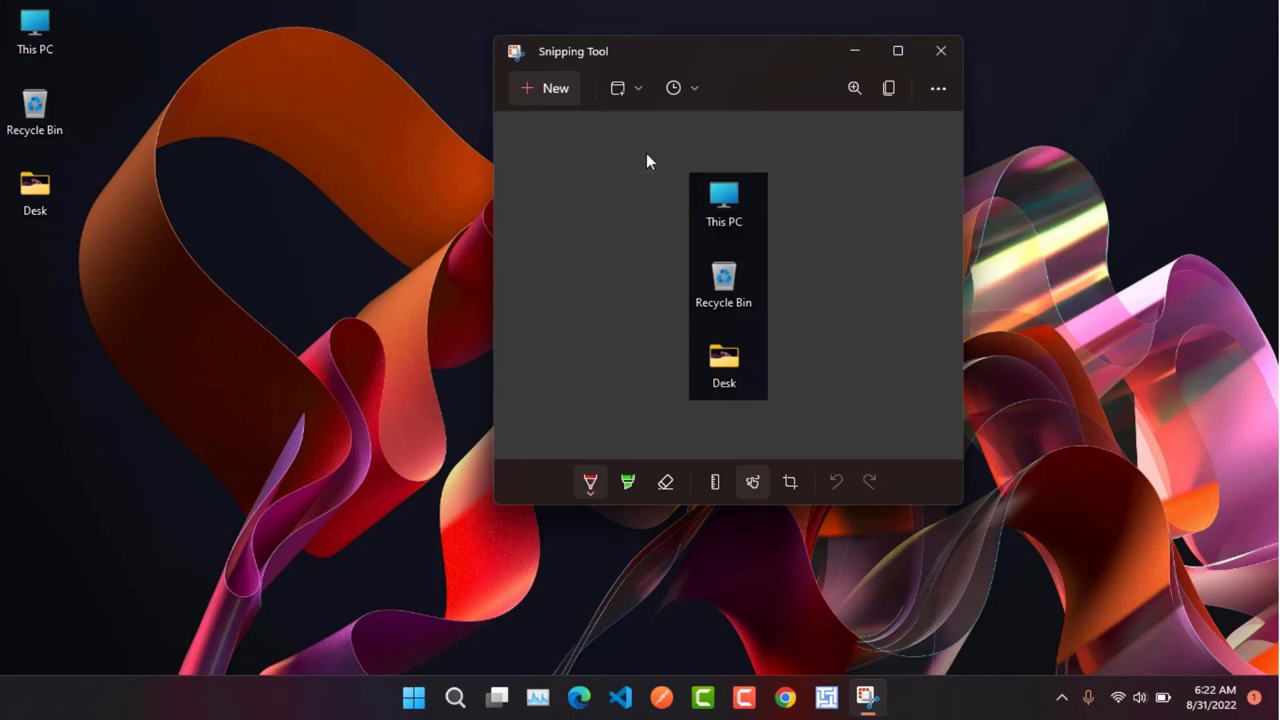
pyautogui.click(174, 114)
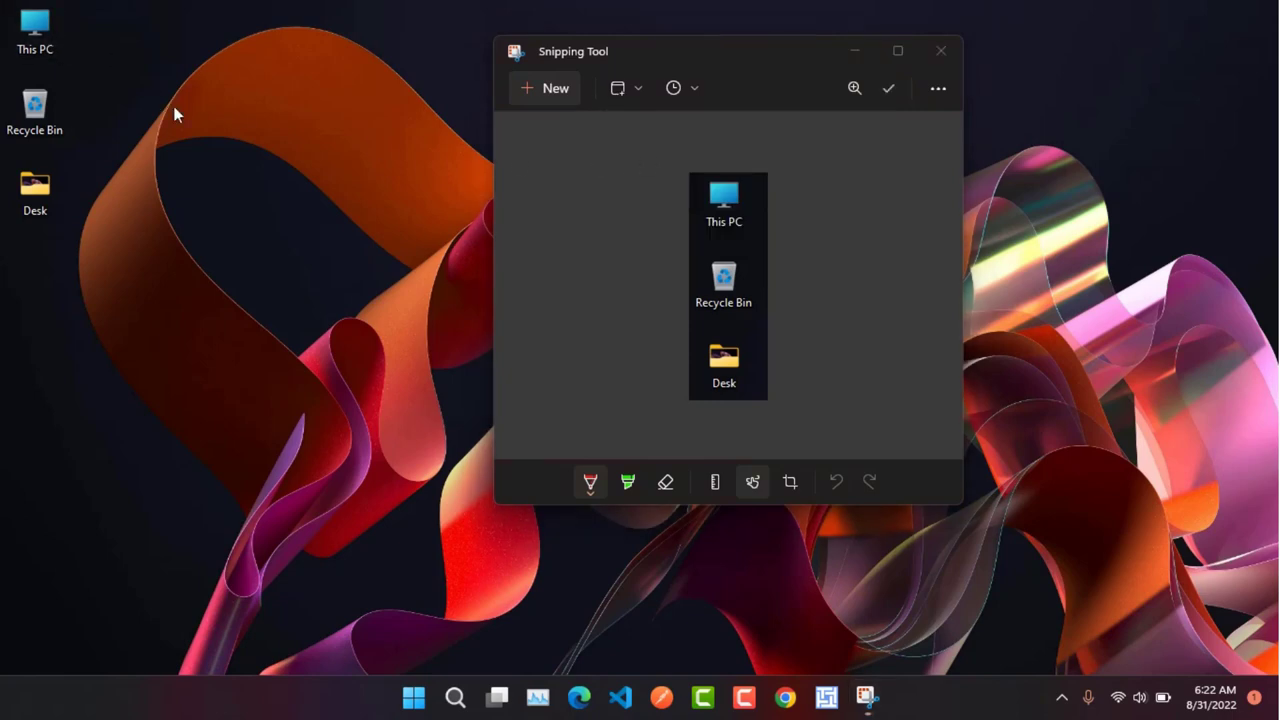
pyautogui.press('super+e')
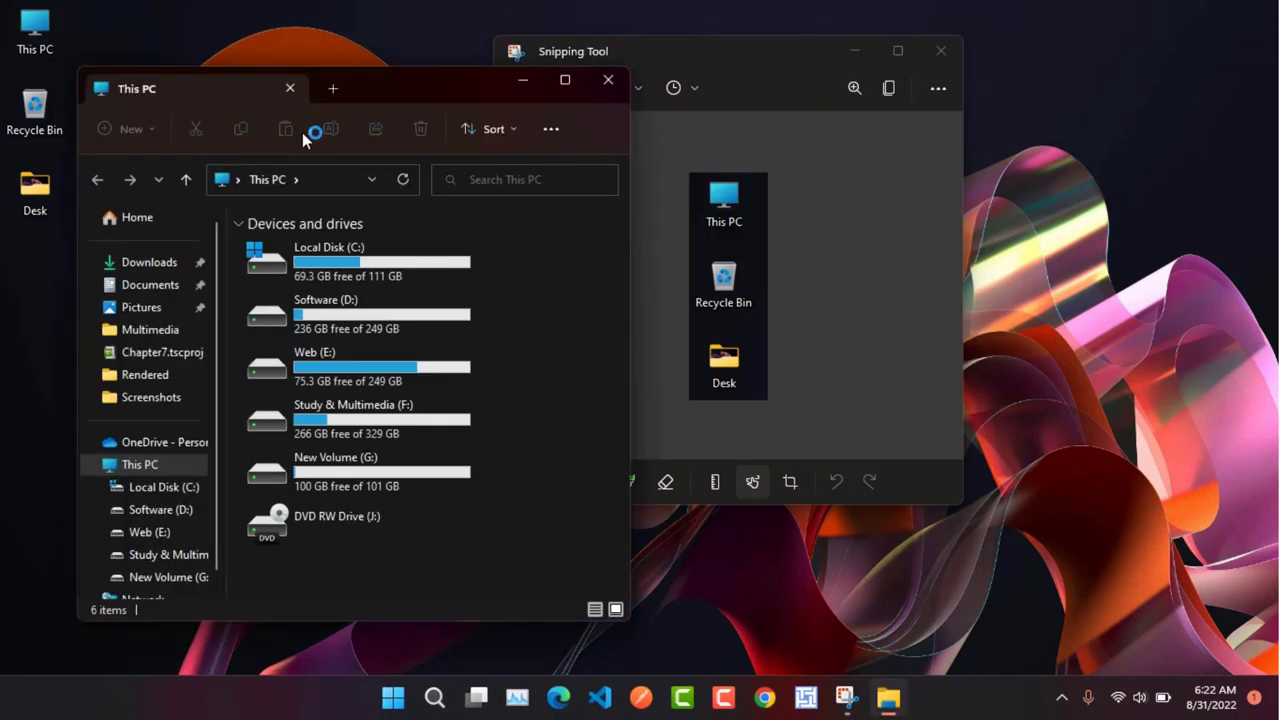
pyautogui.click(47, 181)
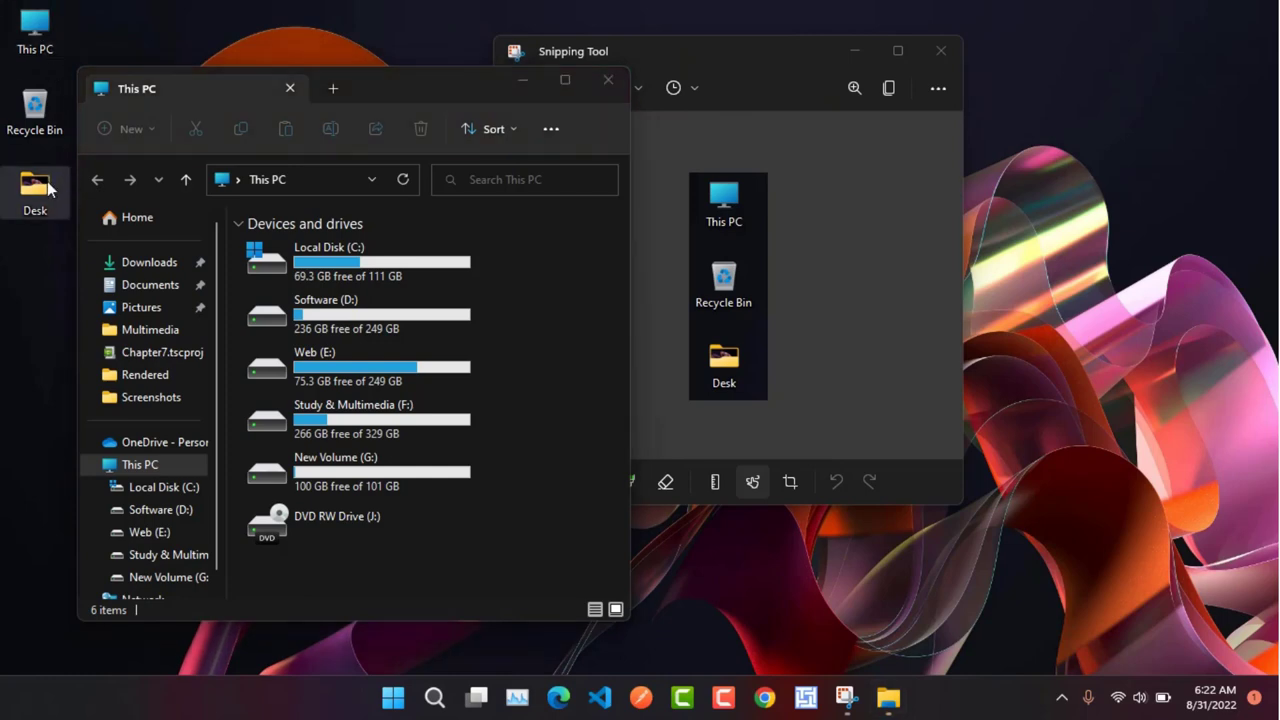
pyautogui.doubleClick(47, 181)
pyautogui.moveTo(401, 105)
pyautogui.mouseDown()
pyautogui.moveTo(865, 227)
pyautogui.moveTo(999, 216)
pyautogui.mouseUp()
# Back in Snipping Tool, take a Window-mode snip of the This PC window
pyautogui.click(718, 56)
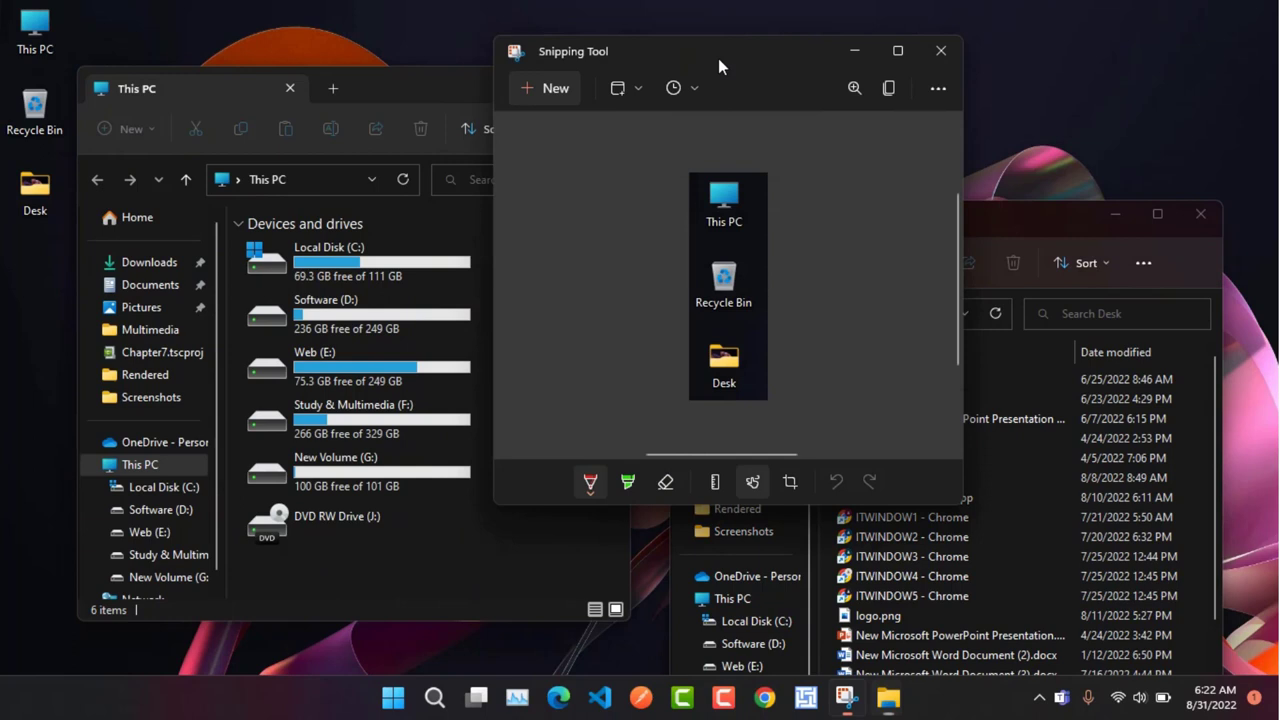
pyautogui.click(640, 80)
pyautogui.click(650, 158)
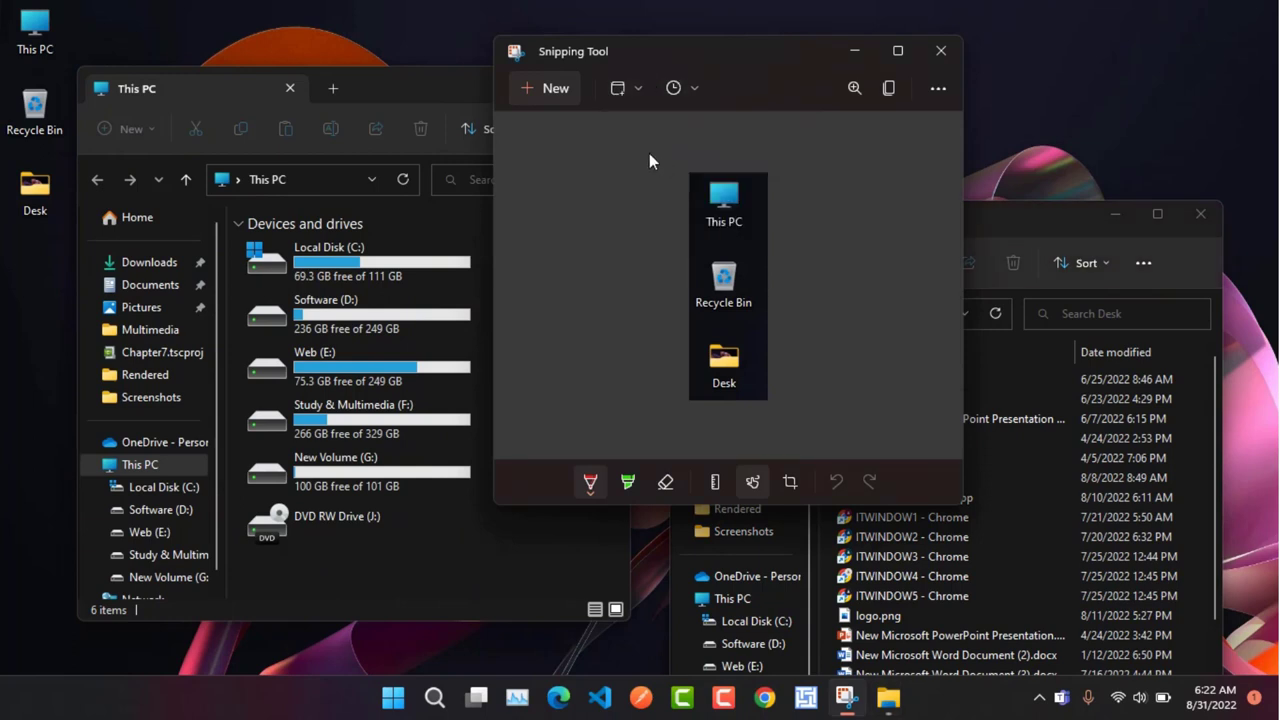
pyautogui.click(558, 89)
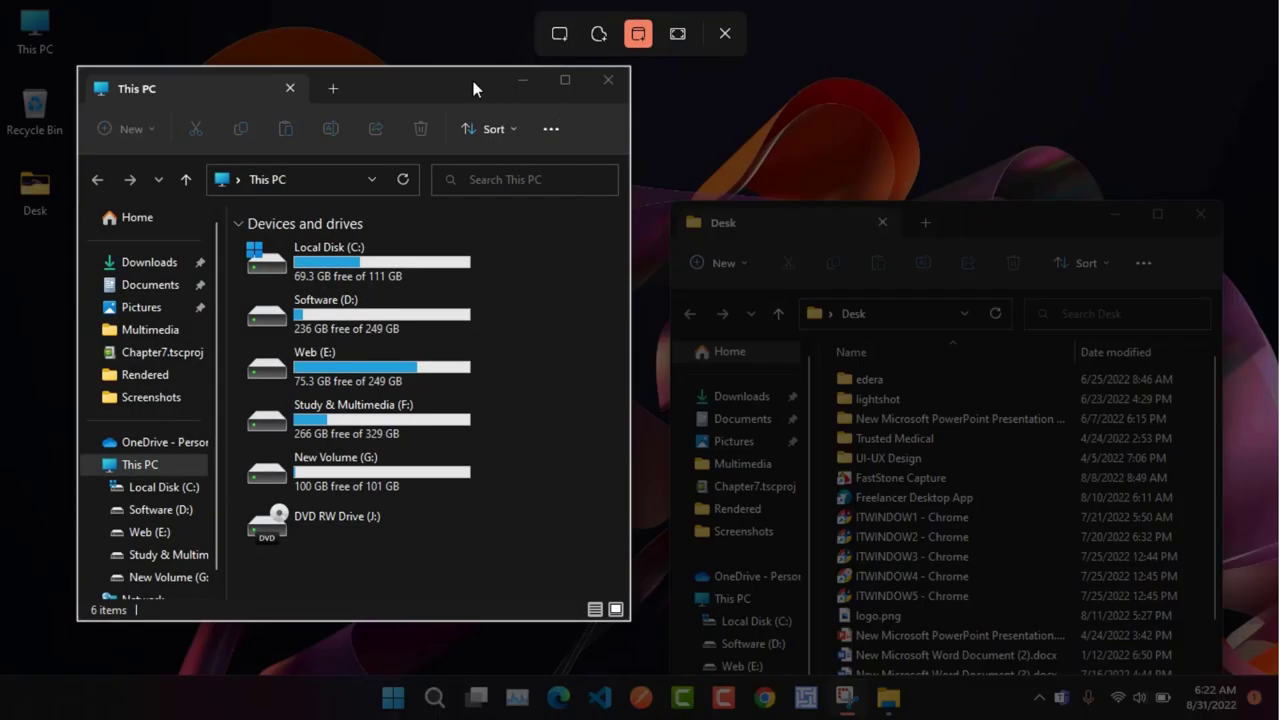
pyautogui.click(473, 82)
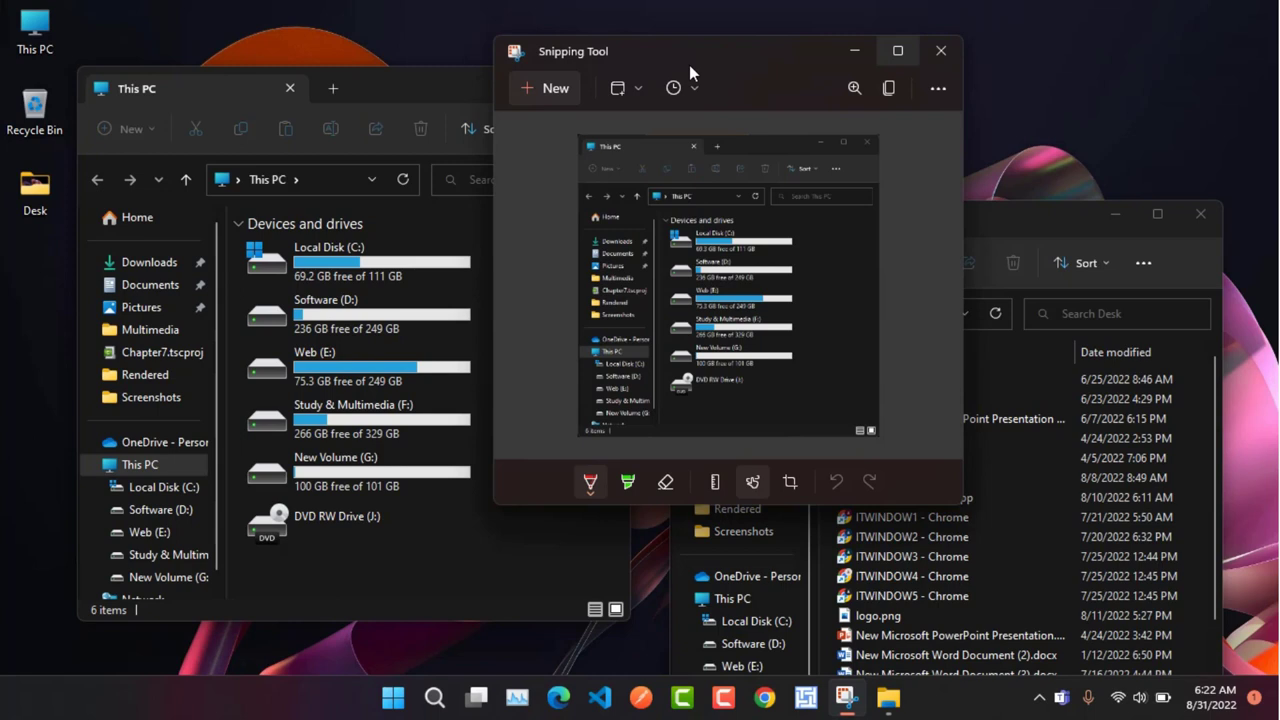
# Switch to Full-screen mode and capture the whole desktop with both Explorer windows
pyautogui.click(640, 86)
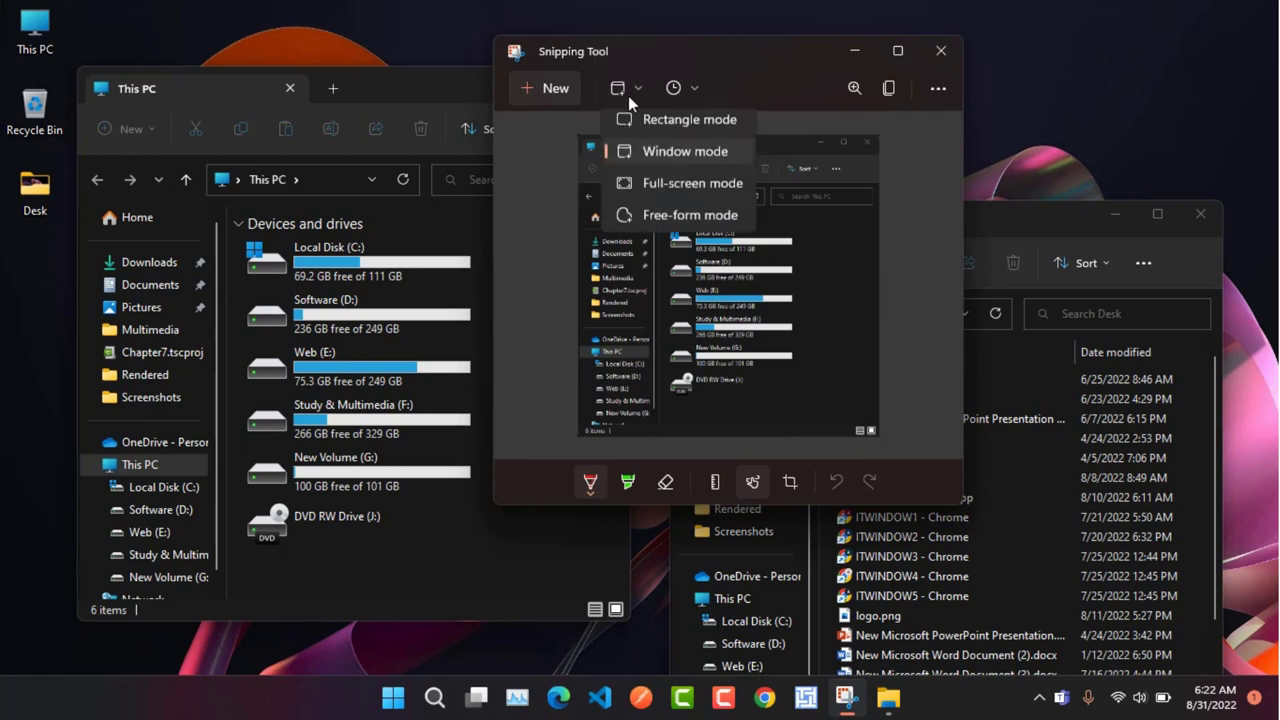
pyautogui.click(653, 184)
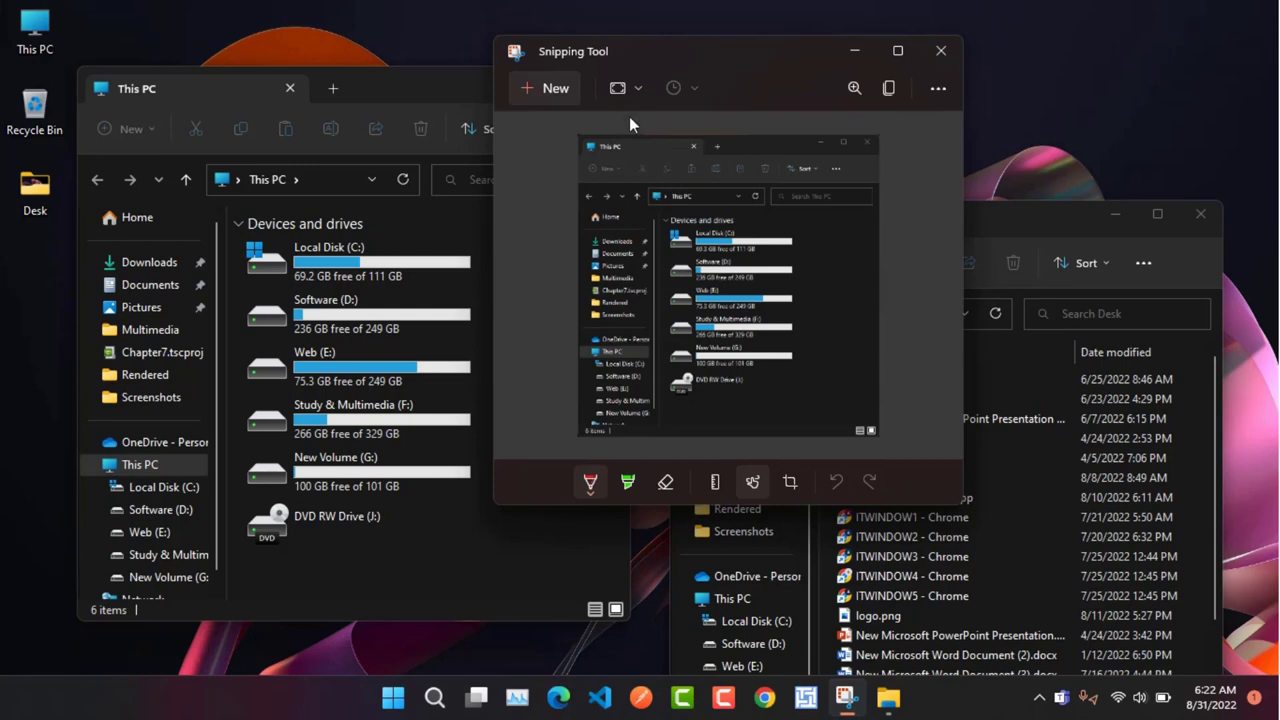
pyautogui.click(546, 89)
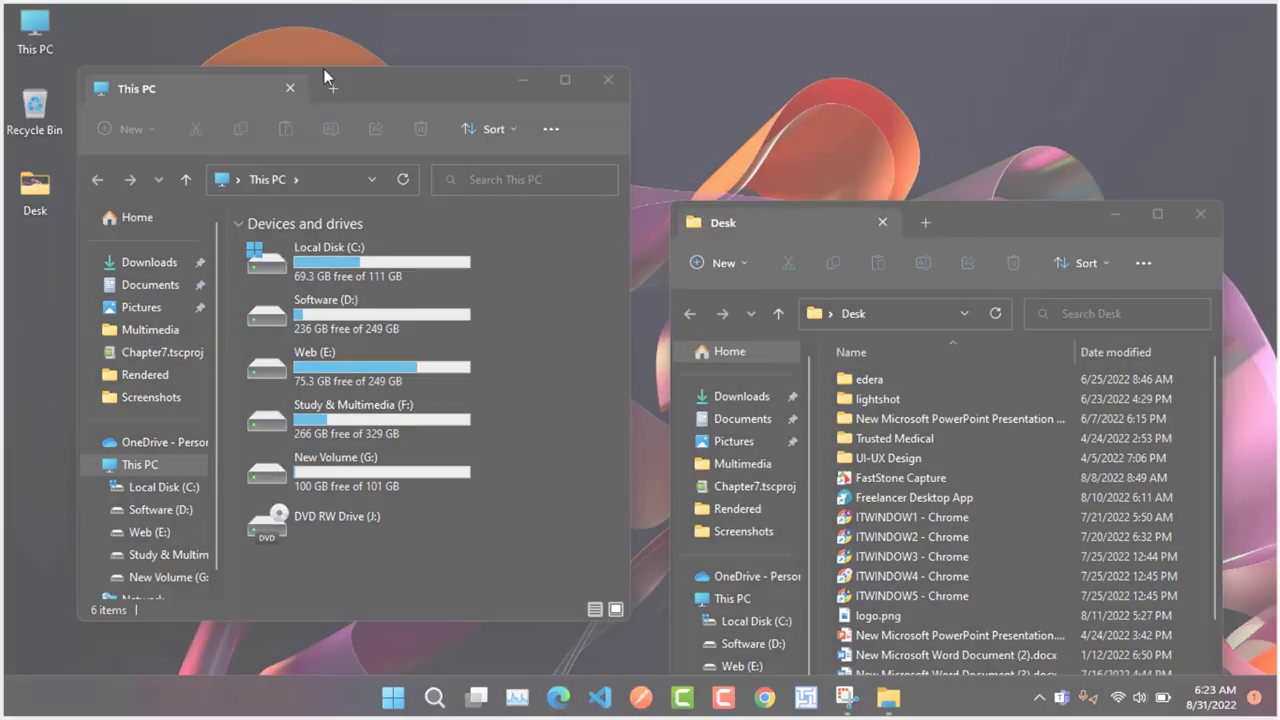
pyautogui.click(323, 70)
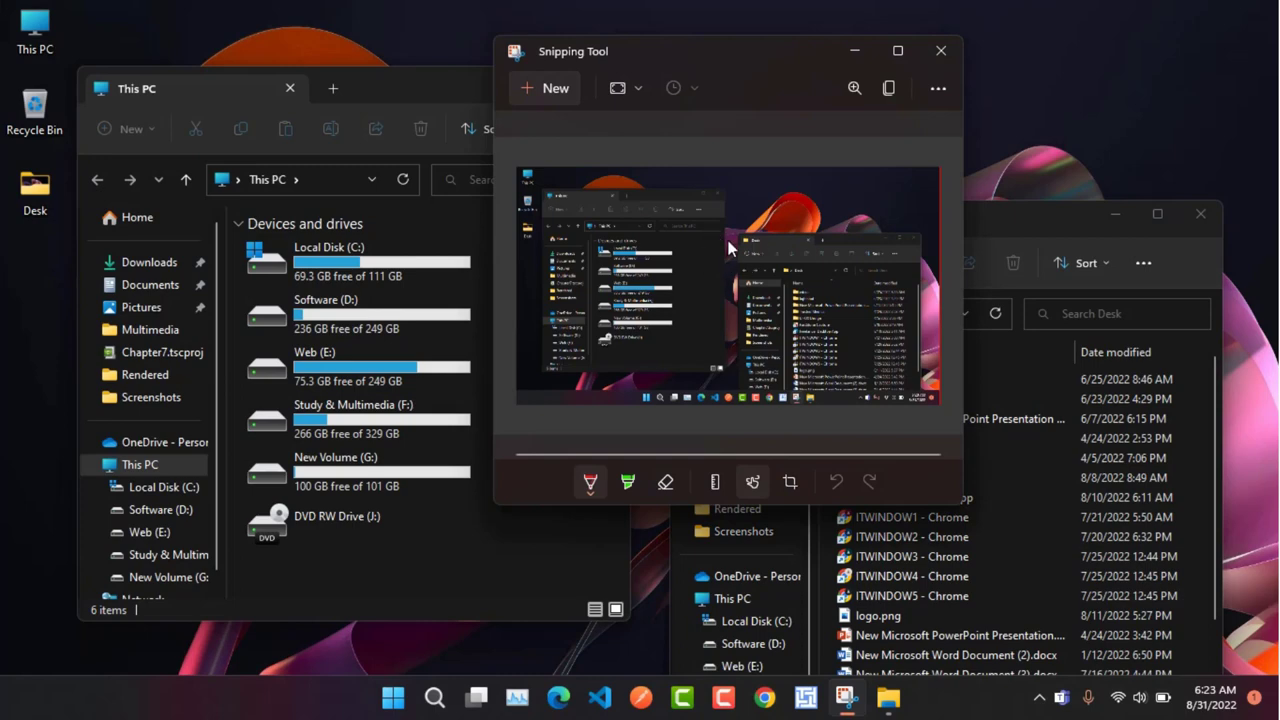
# Switch to Free-form mode and trace a closed outline around the This PC drive list
pyautogui.click(634, 85)
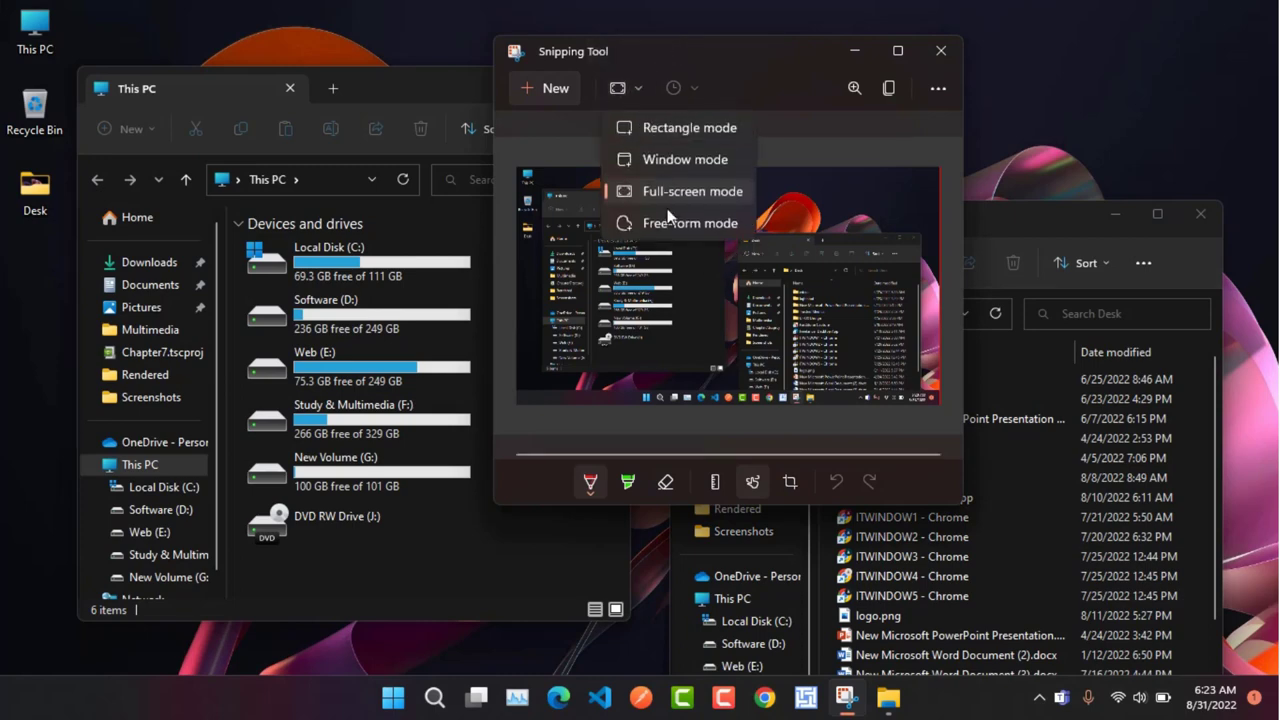
pyautogui.click(665, 224)
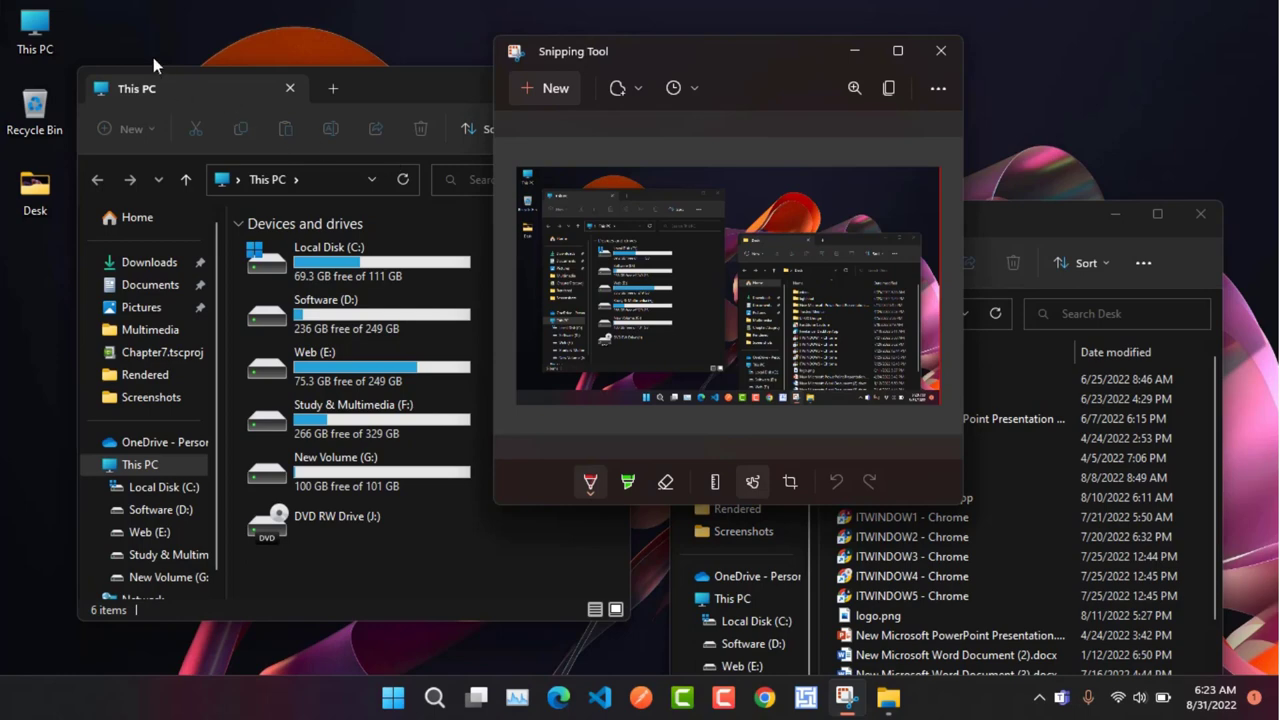
pyautogui.click(547, 95)
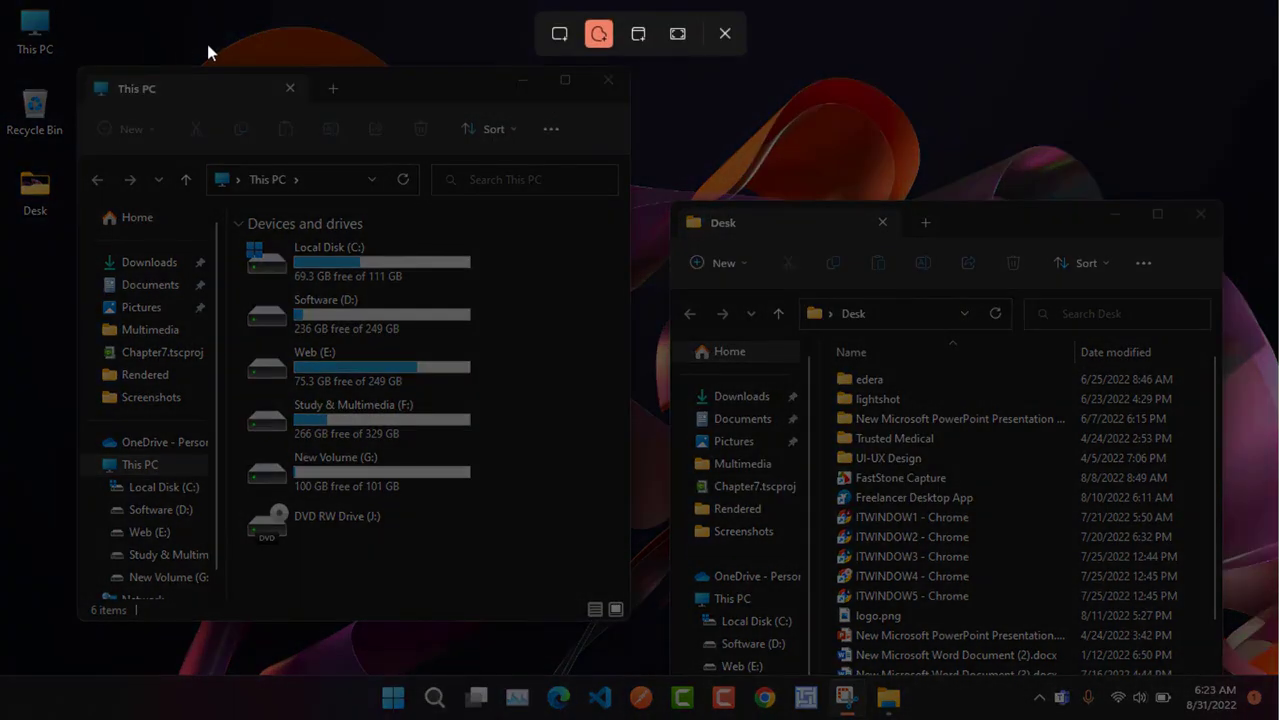
pyautogui.moveTo(207, 44)
pyautogui.mouseDown()
pyautogui.moveTo(672, 446)
pyautogui.moveTo(364, 478)
pyautogui.moveTo(219, 144)
pyautogui.mouseUp()
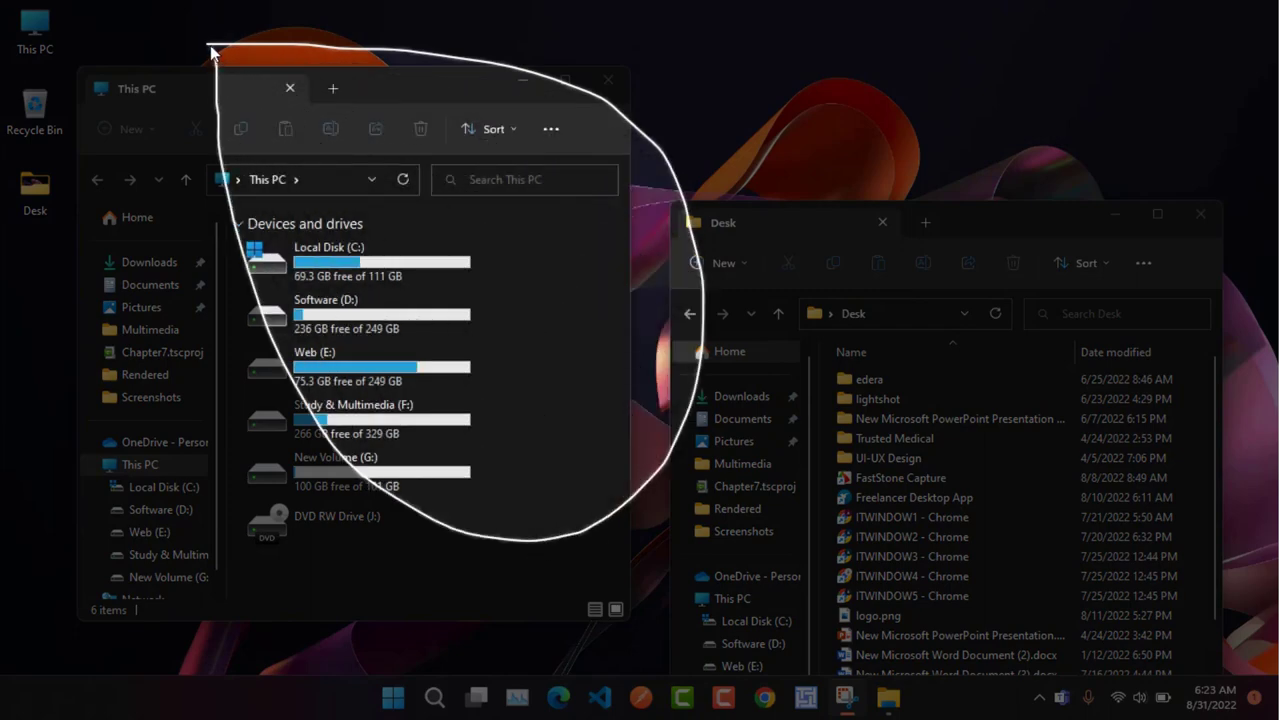
pyautogui.moveTo(211, 52); pyautogui.dragTo(238, 52)
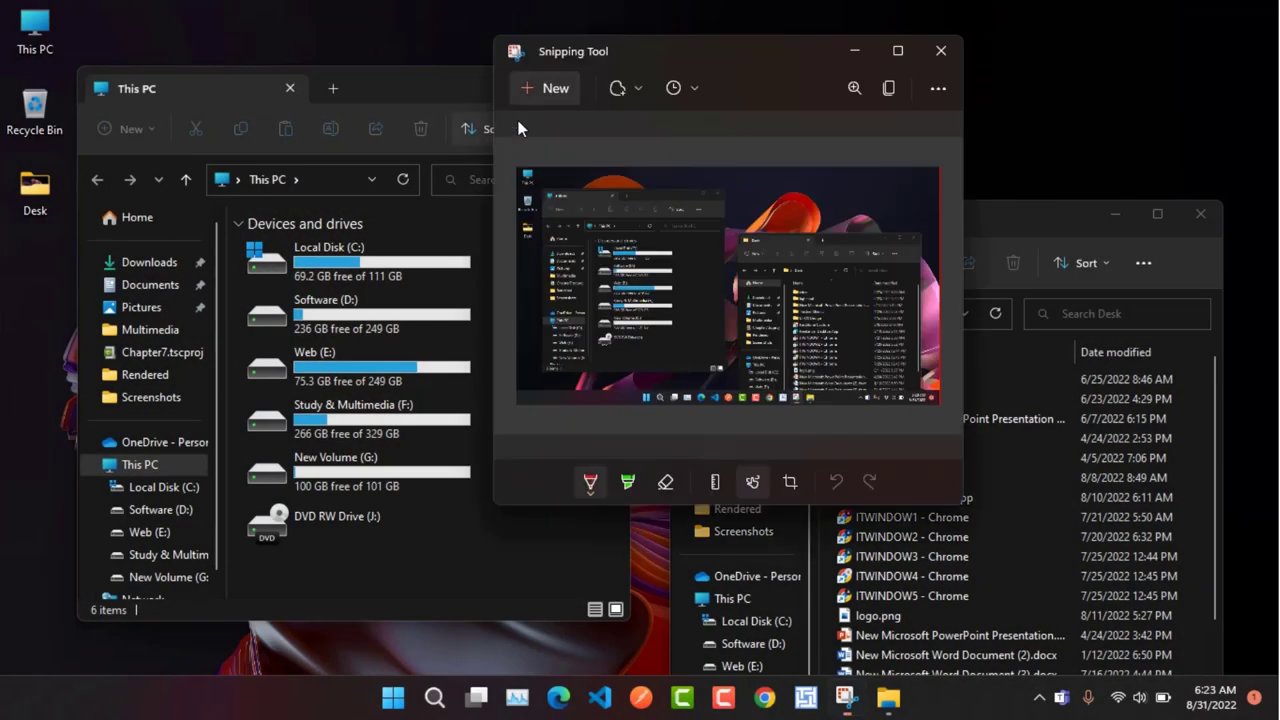
# Set a 5-second snip delay and free-form snip the This PC drive list
pyautogui.click(691, 95)
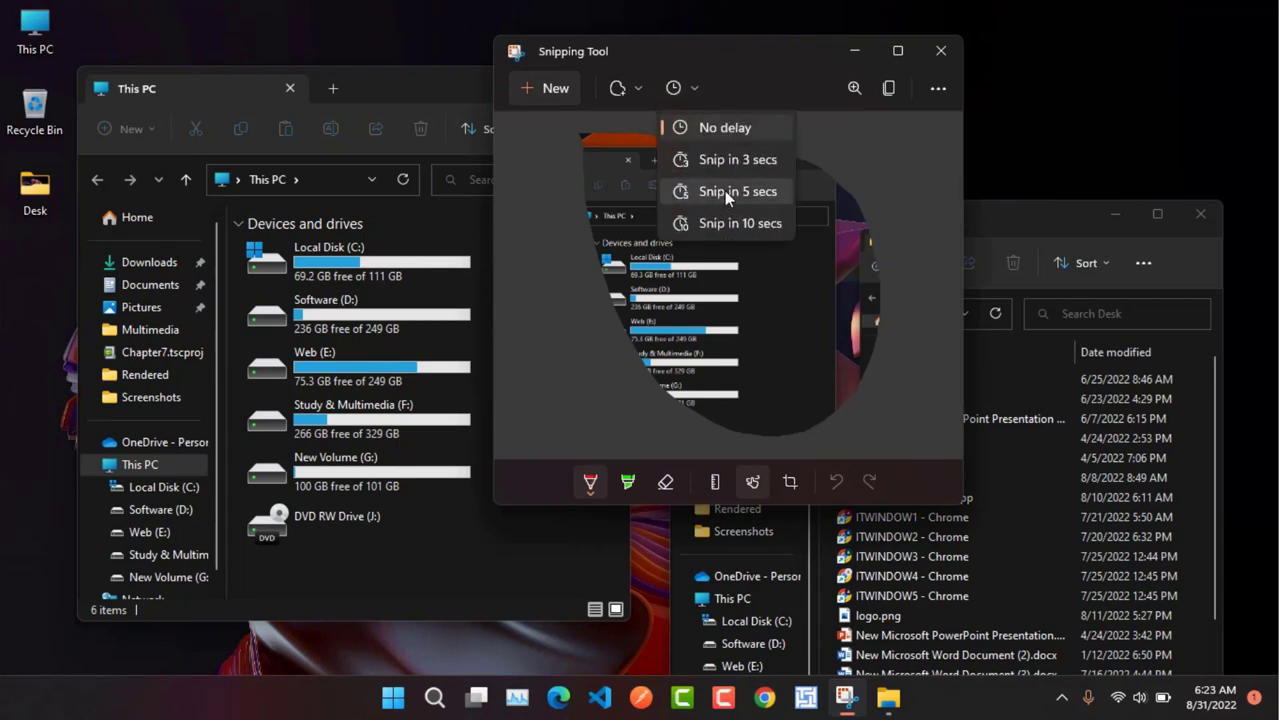
pyautogui.click(726, 190)
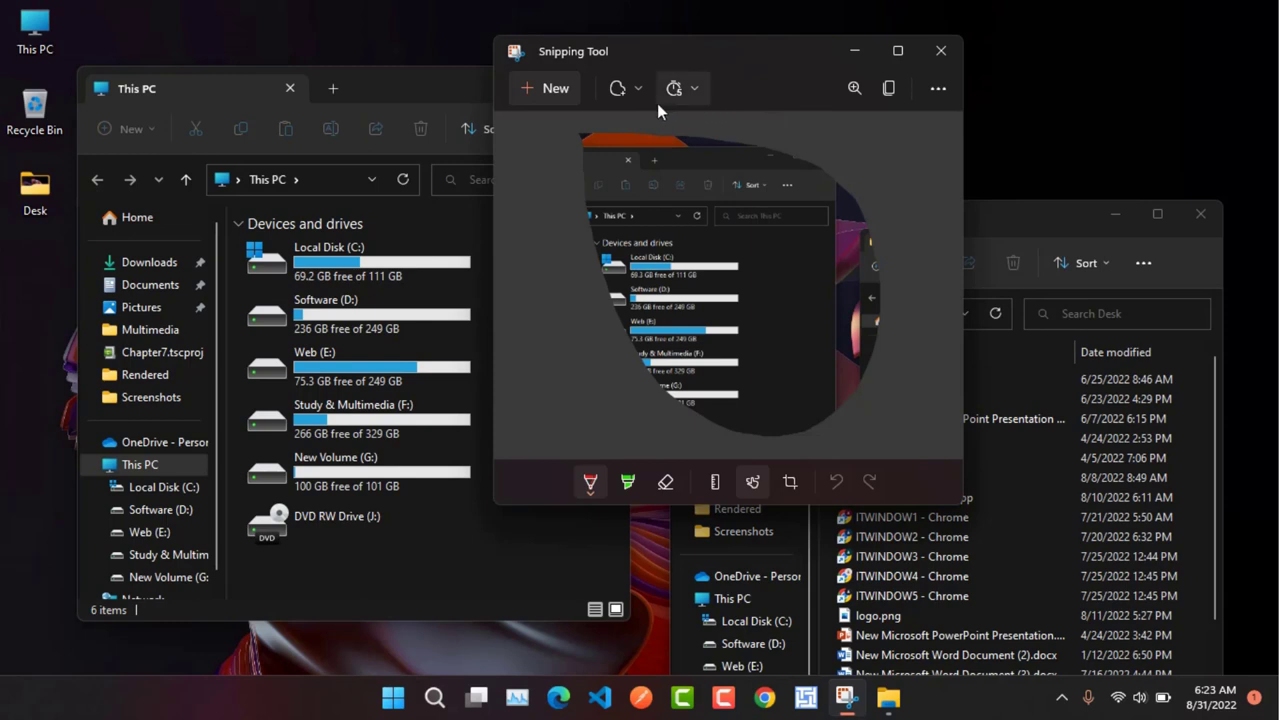
pyautogui.click(541, 86)
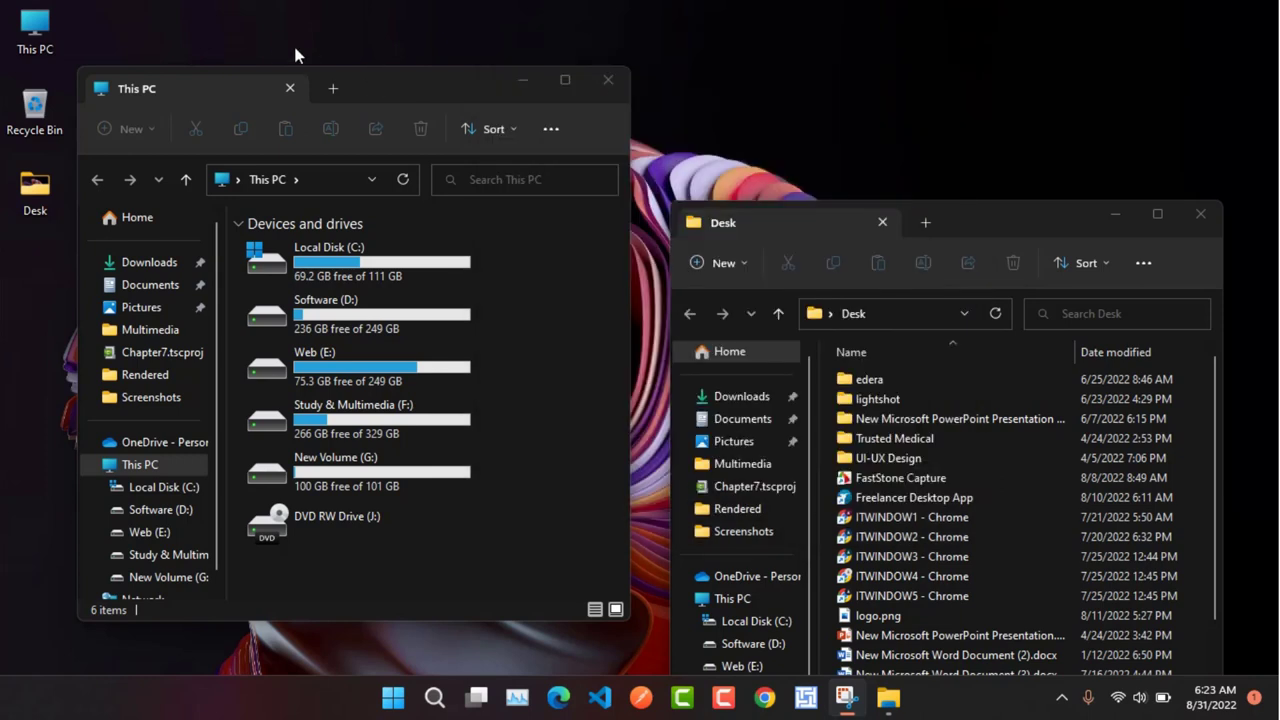
pyautogui.moveTo(282, 39)
pyautogui.mouseDown()
pyautogui.moveTo(310, 333)
pyautogui.moveTo(196, 36)
pyautogui.mouseUp()
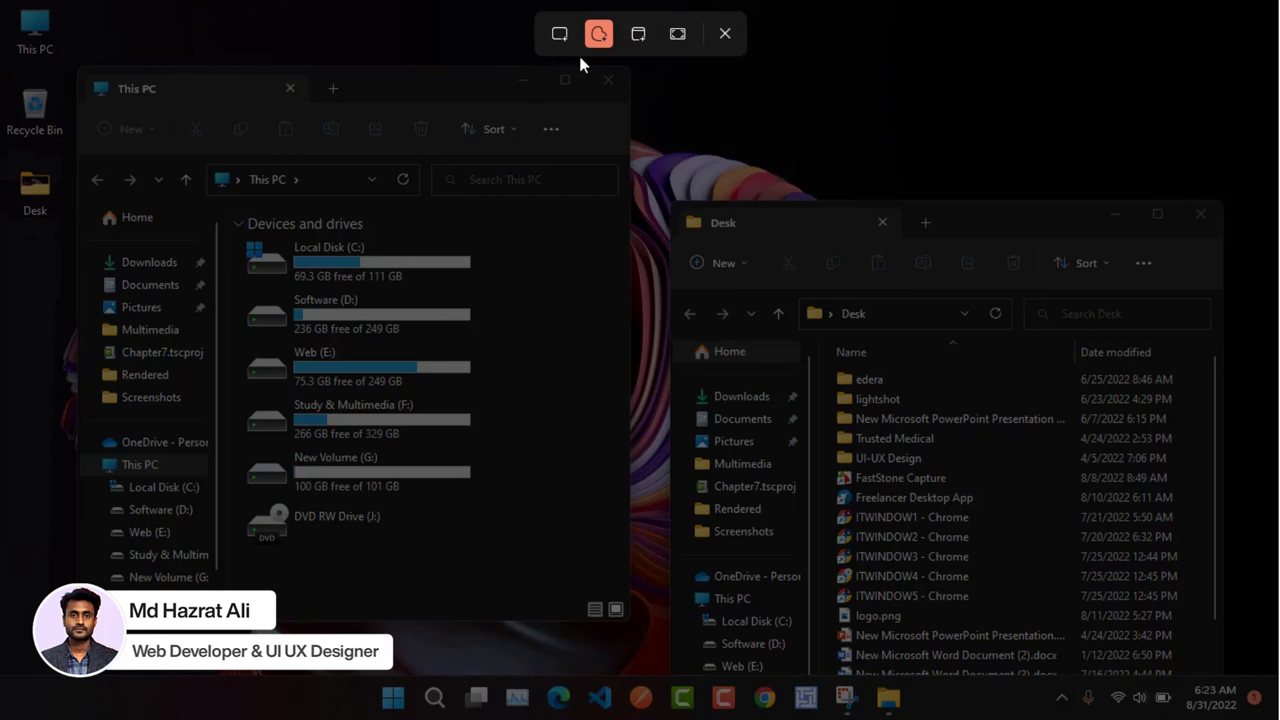
pyautogui.moveTo(323, 46)
pyautogui.mouseDown()
pyautogui.moveTo(656, 462)
pyautogui.moveTo(326, 47)
pyautogui.mouseUp()
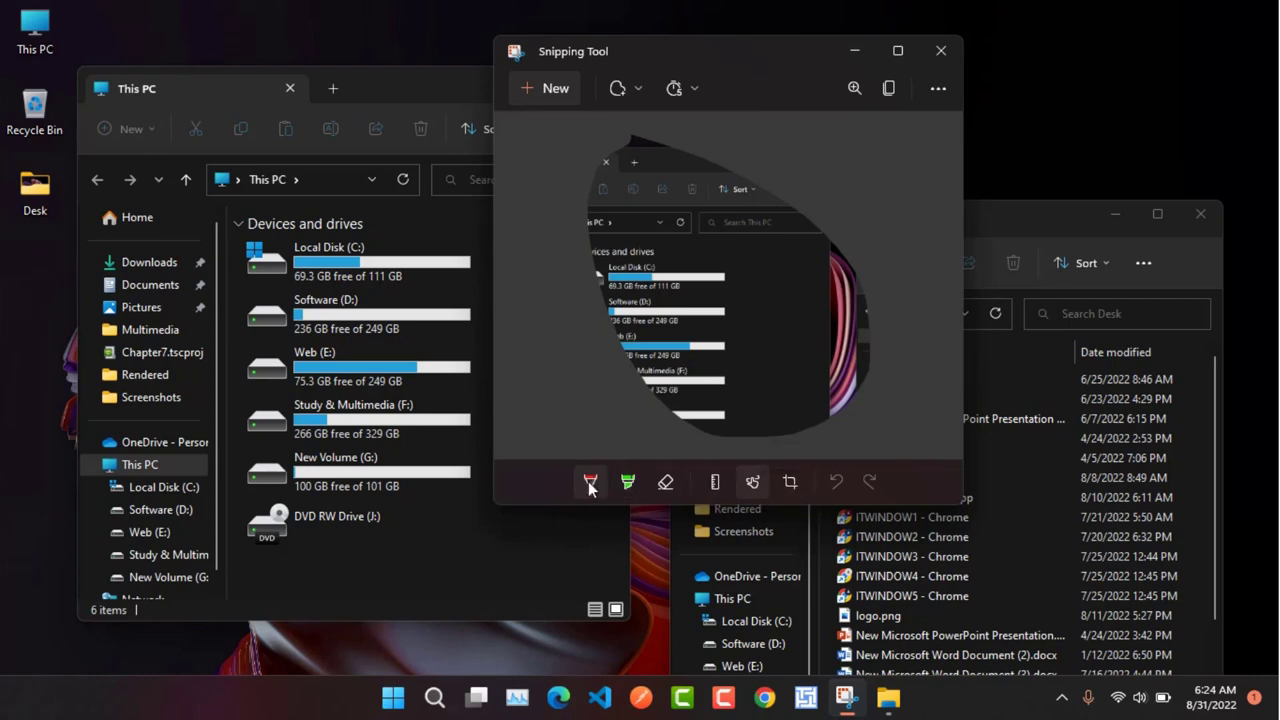
# Crop off the snip's right side and highlight the drives heading and Local Disk (C:)
pyautogui.click(790, 482)
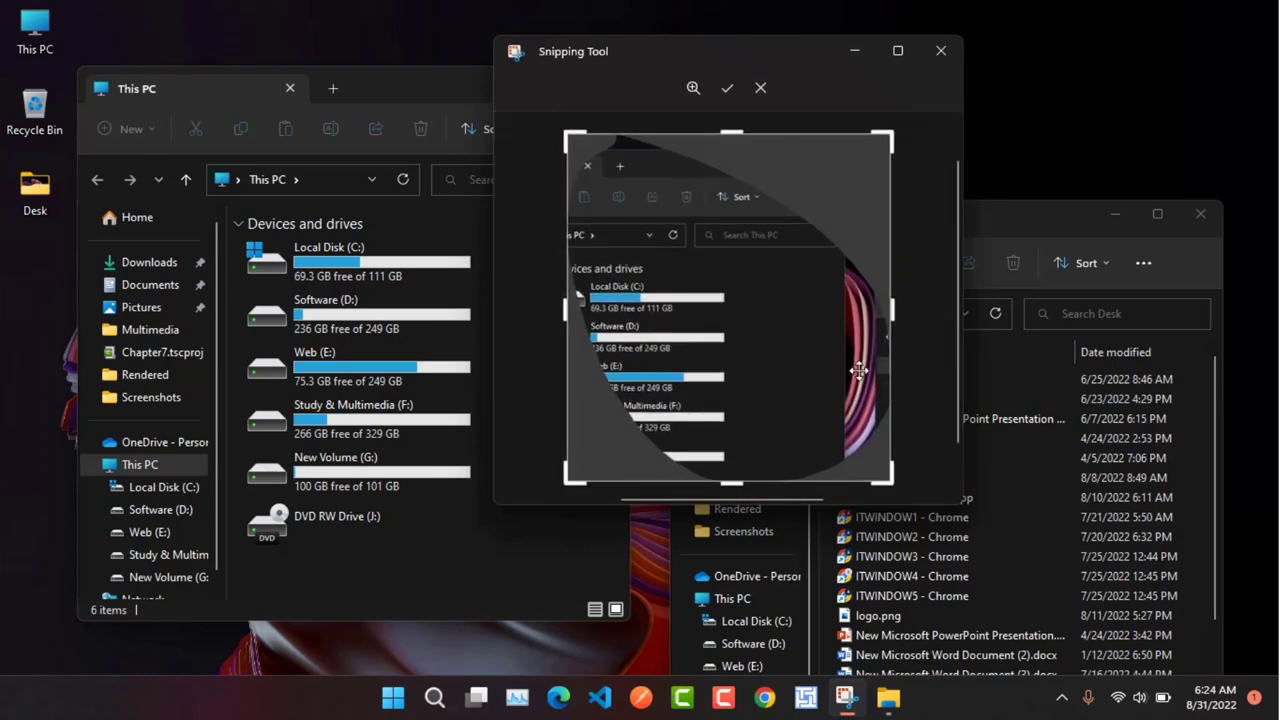
pyautogui.moveTo(899, 321); pyautogui.dragTo(854, 312)
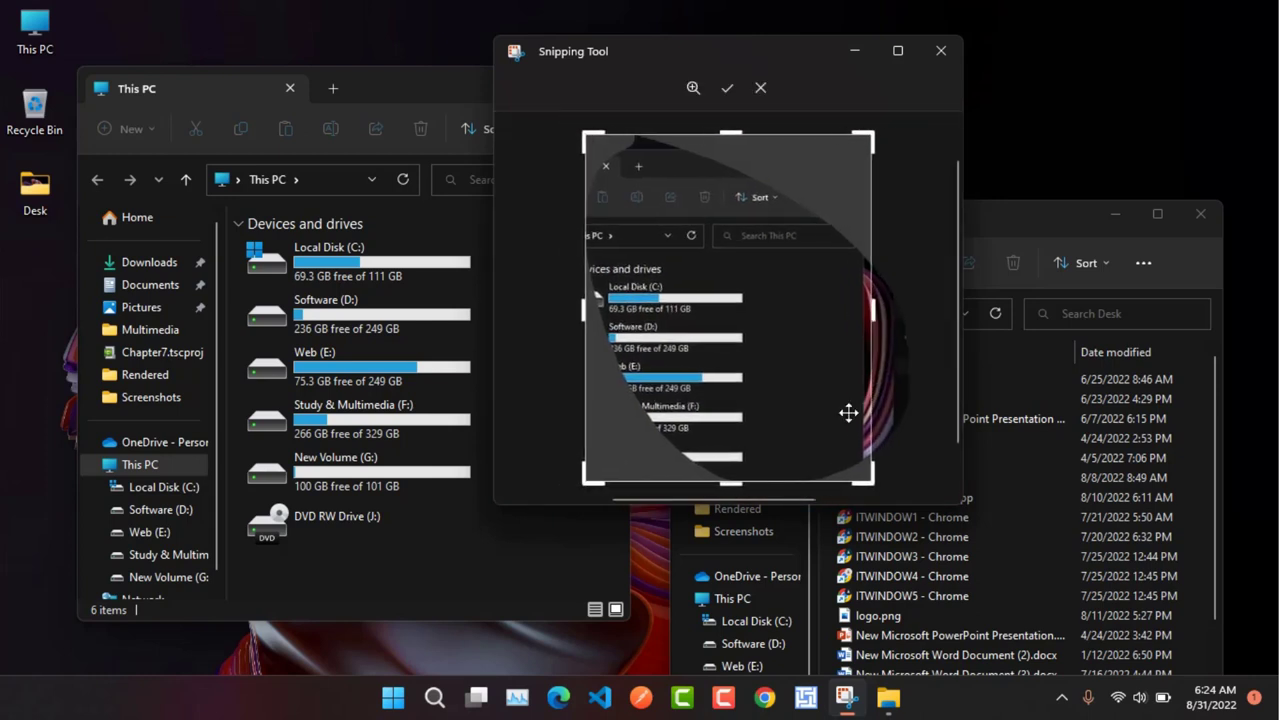
pyautogui.click(726, 89)
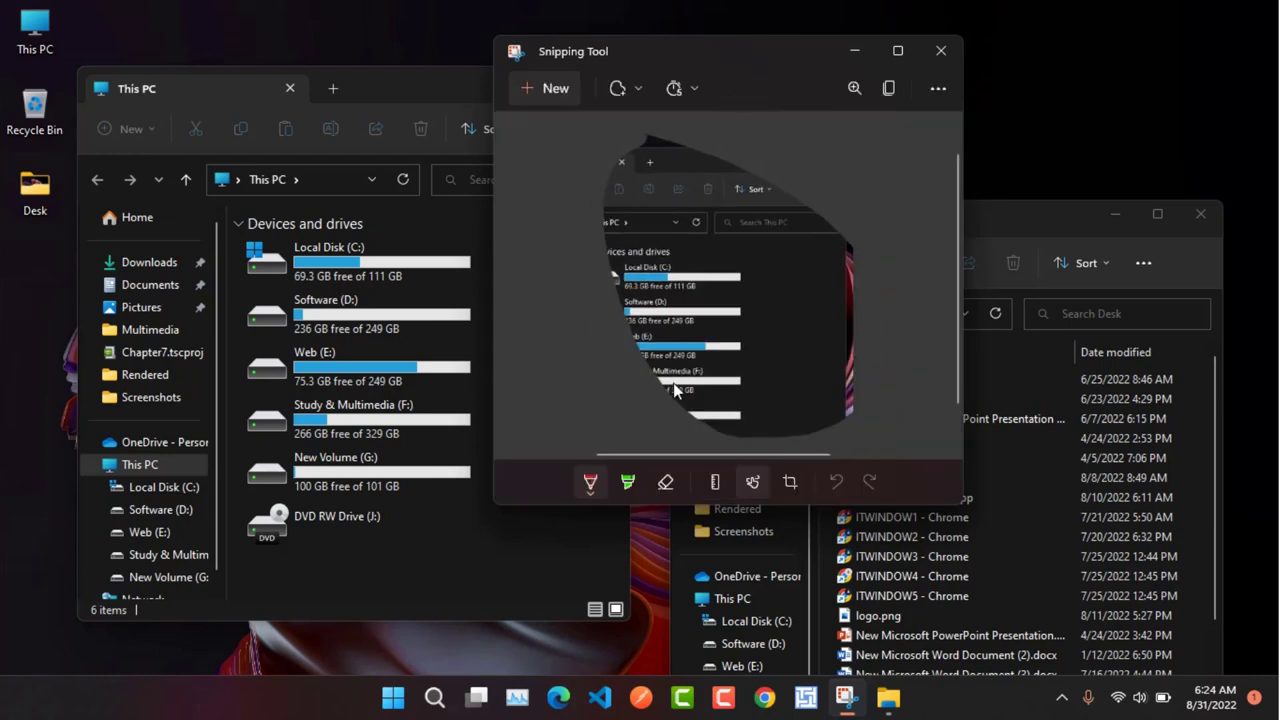
pyautogui.click(628, 482)
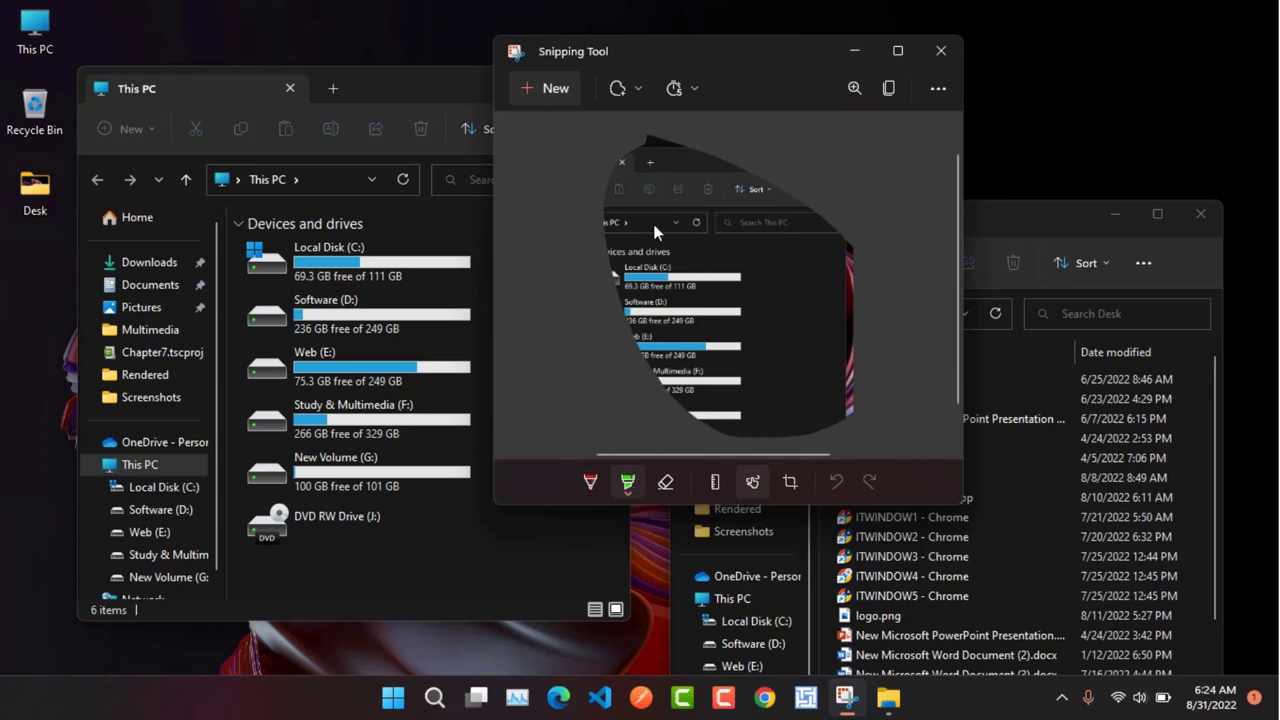
pyautogui.moveTo(655, 231)
pyautogui.mouseDown()
pyautogui.moveTo(692, 300)
pyautogui.moveTo(670, 285)
pyautogui.mouseUp()
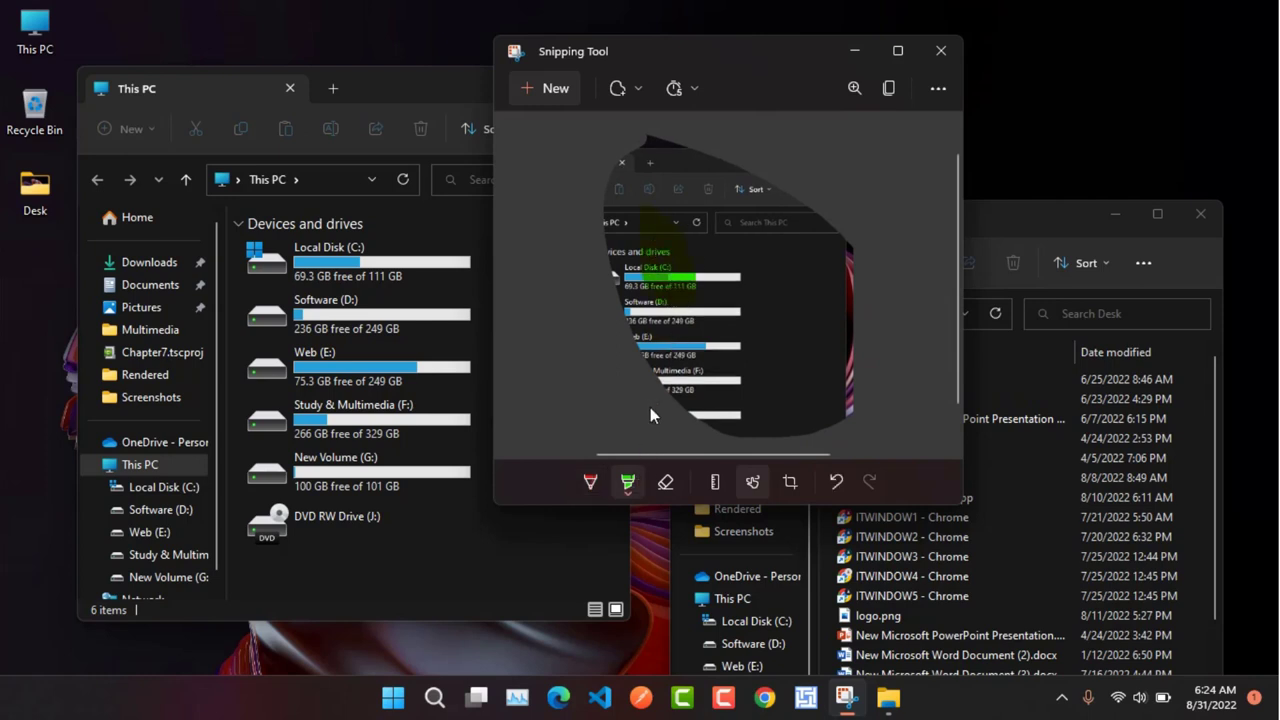
# Set the pen to a thinner white stroke and draw a check mark beside Local Disk (C:)
pyautogui.click(591, 483)
pyautogui.click(591, 483)
pyautogui.moveTo(574, 420); pyautogui.dragTo(527, 419)
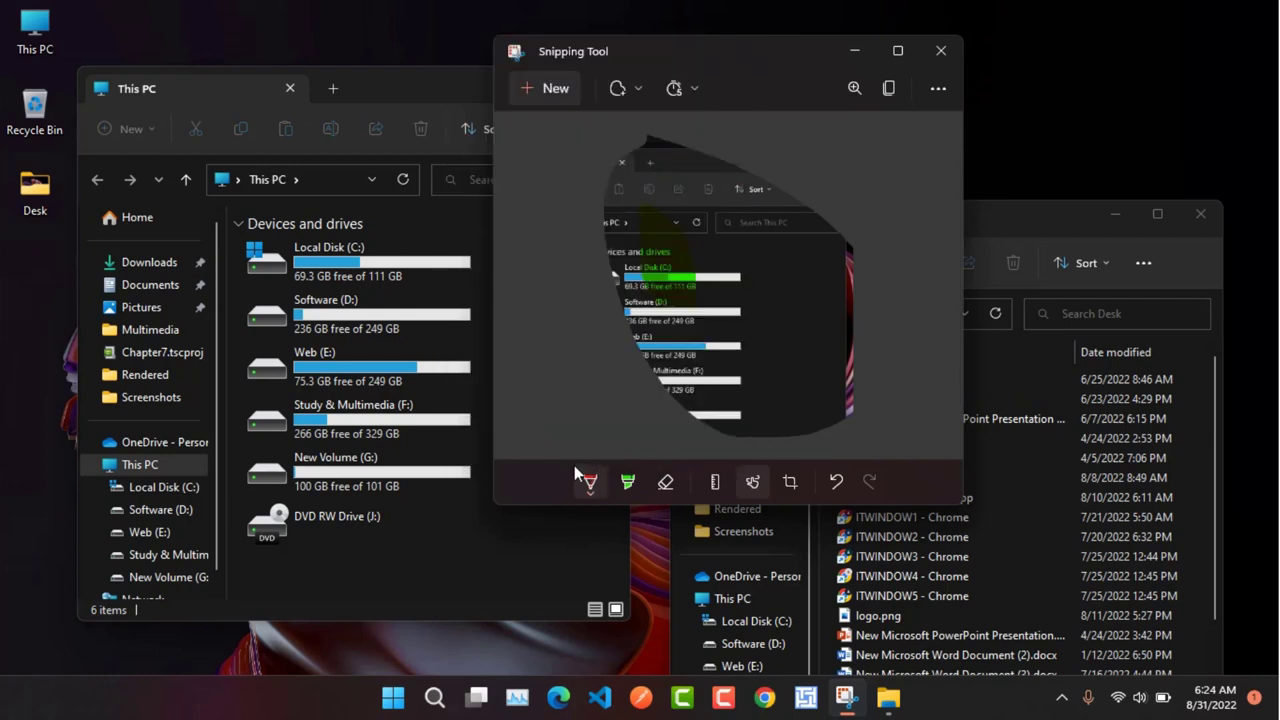
pyautogui.click(591, 483)
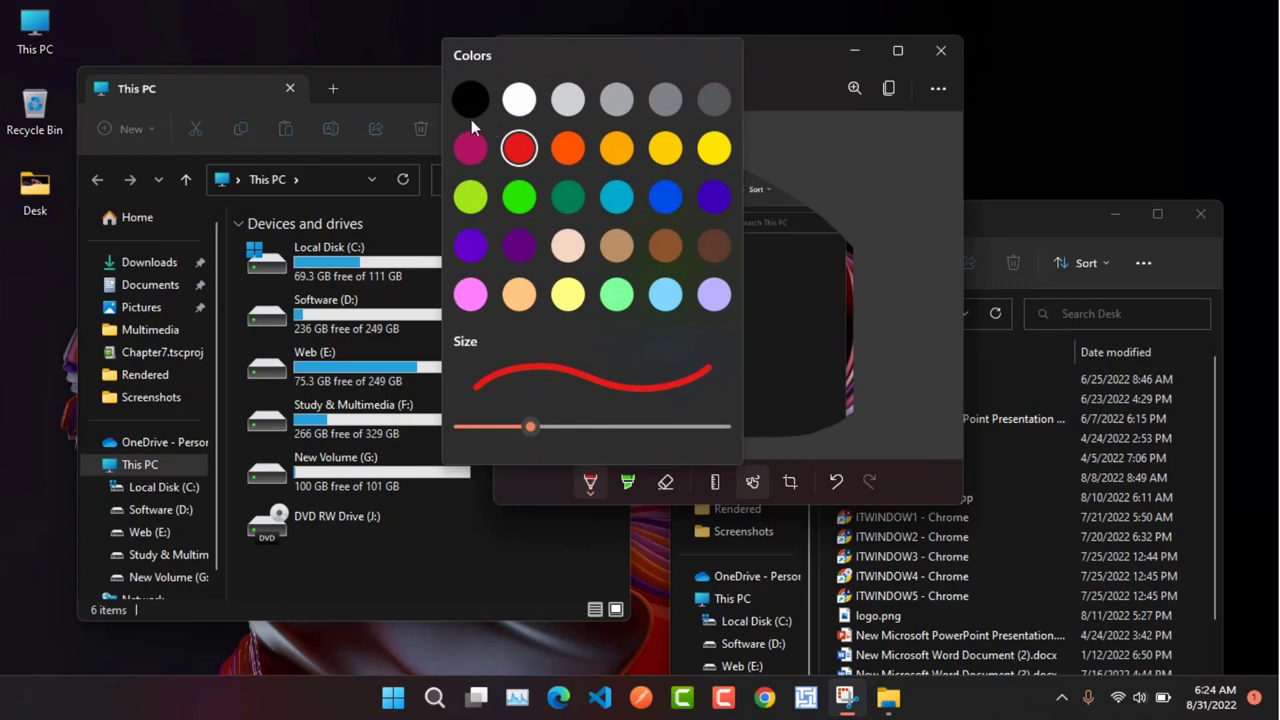
pyautogui.click(518, 108)
pyautogui.moveTo(676, 268); pyautogui.dragTo(774, 237)
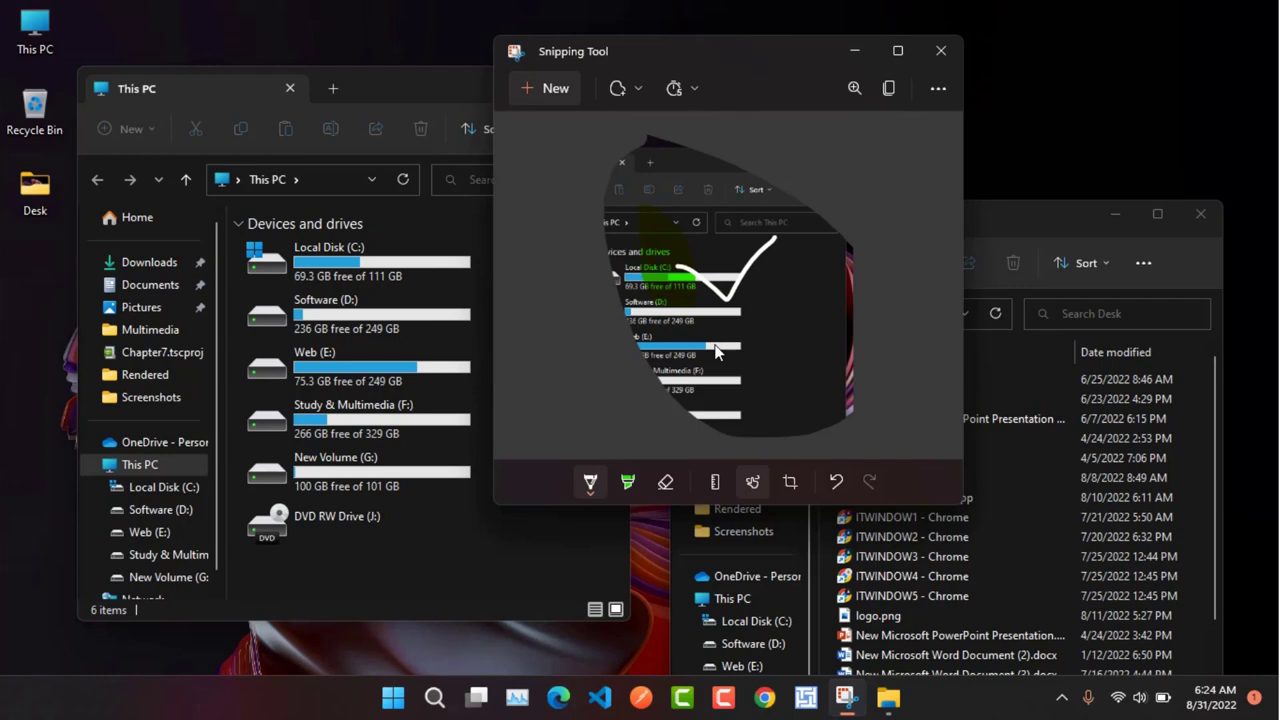
# Save the annotated snip as a PNG under its default name in Downloads
pyautogui.click(937, 88)
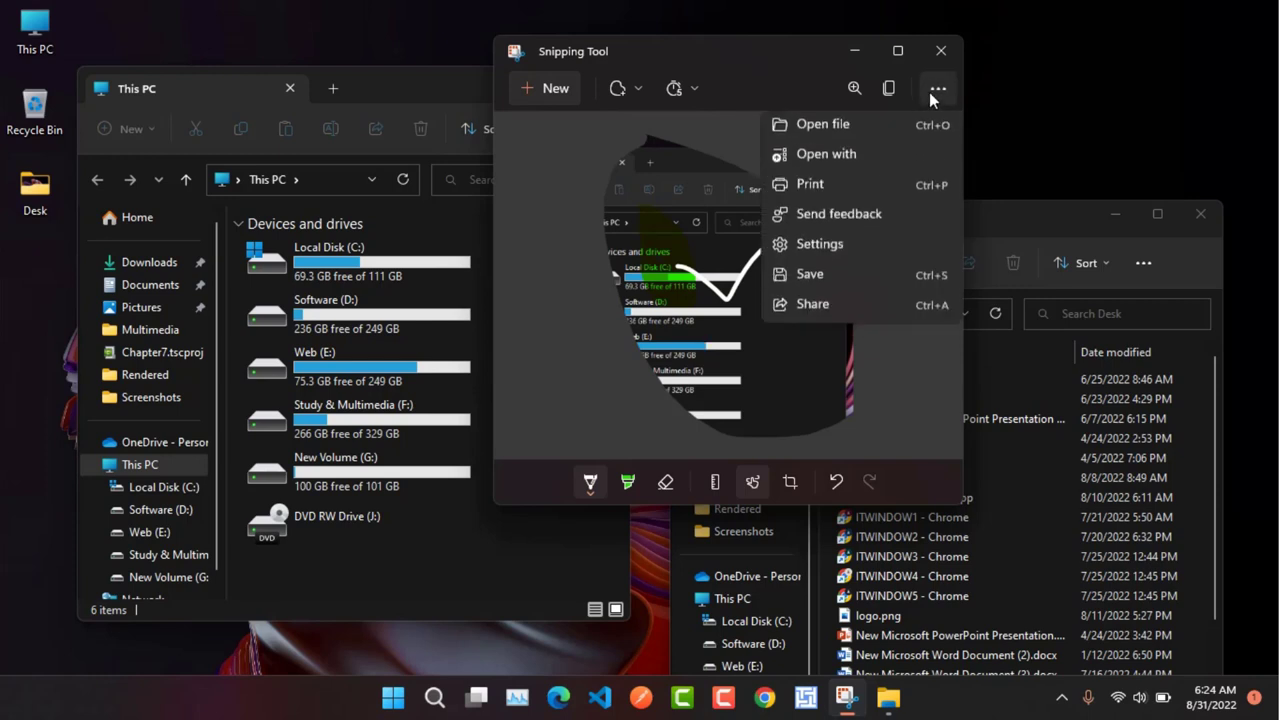
pyautogui.click(822, 281)
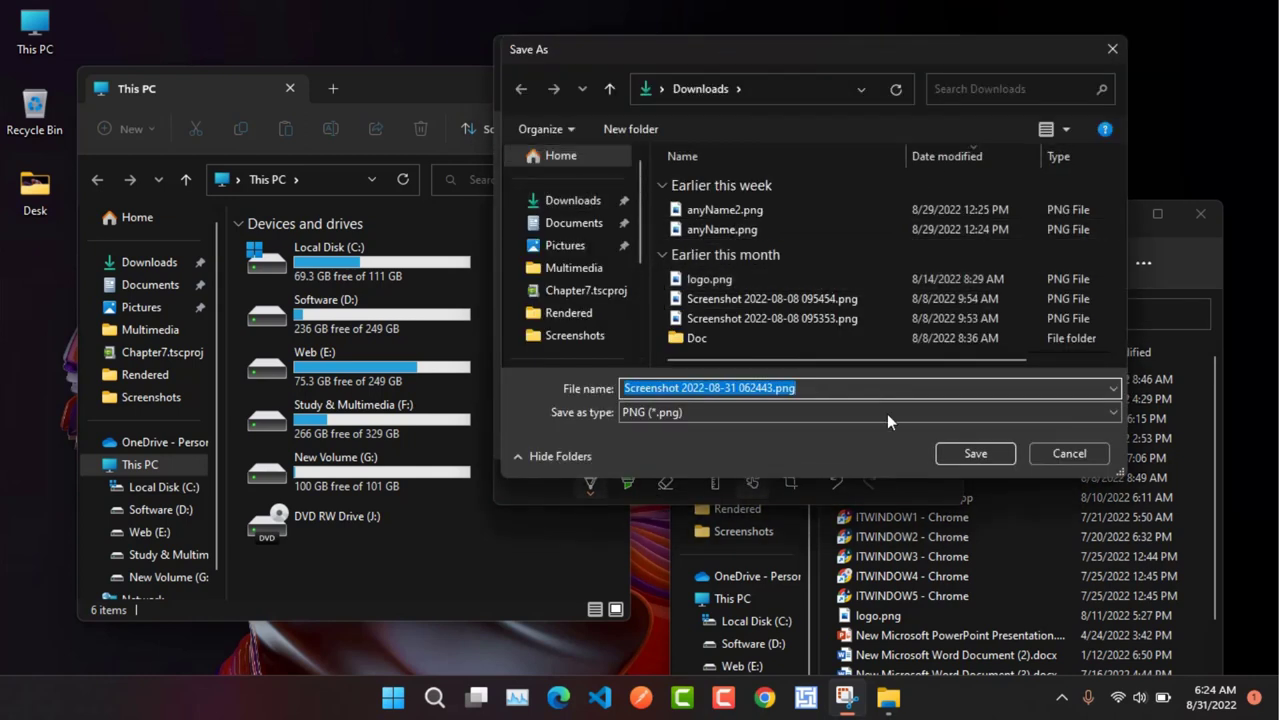
pyautogui.click(977, 453)
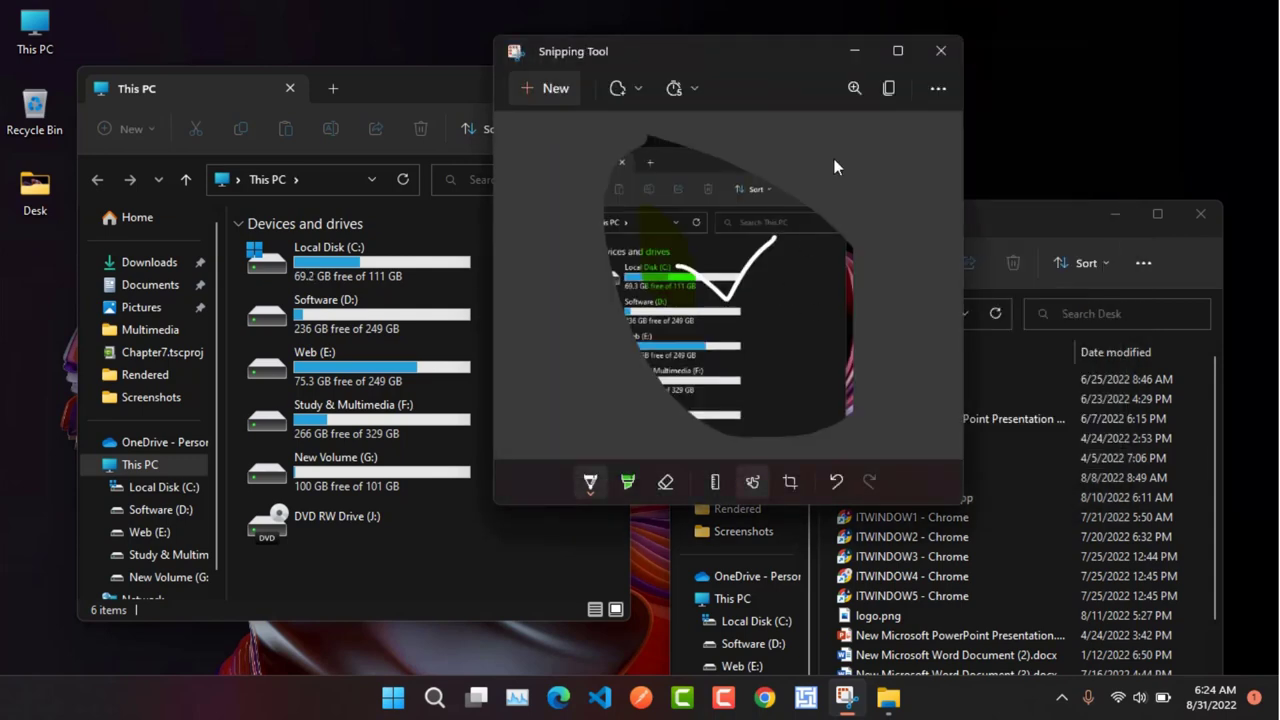
# Close Snipping Tool, raise the Desk window, and take a full-screen Win+PrtScn screenshot
pyautogui.click(942, 51)
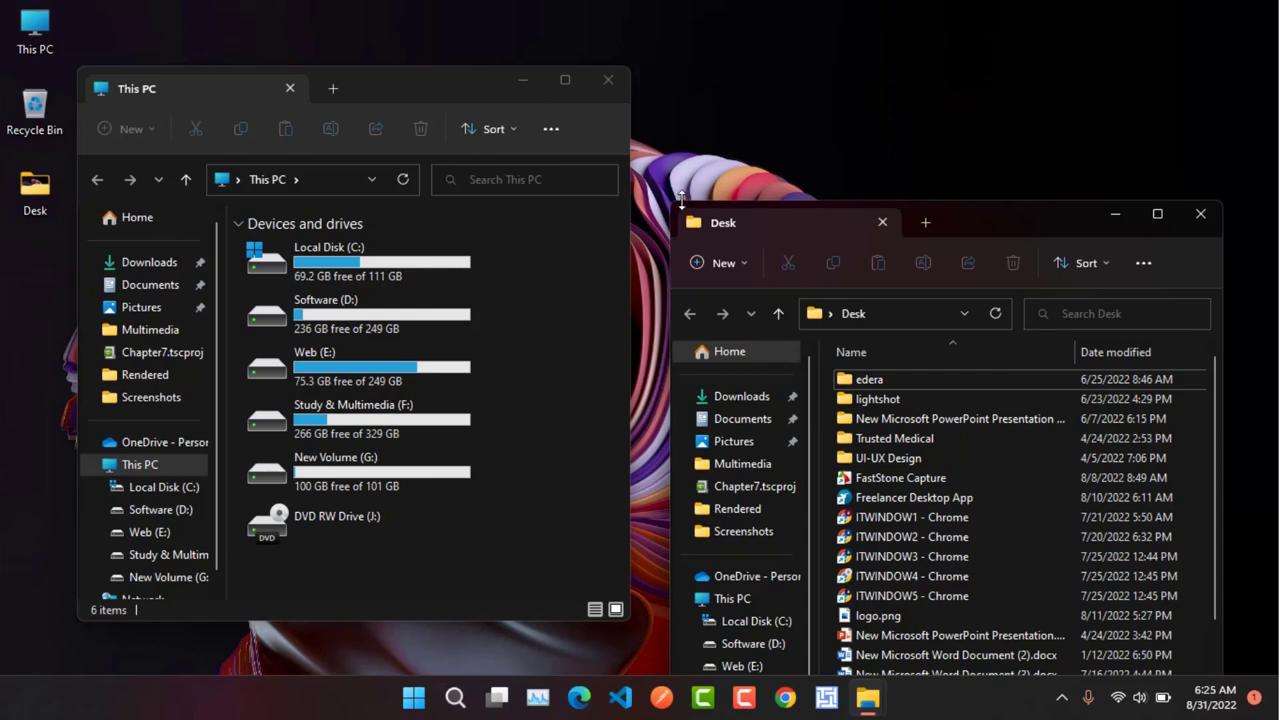
pyautogui.moveTo(969, 224); pyautogui.dragTo(950, 108)
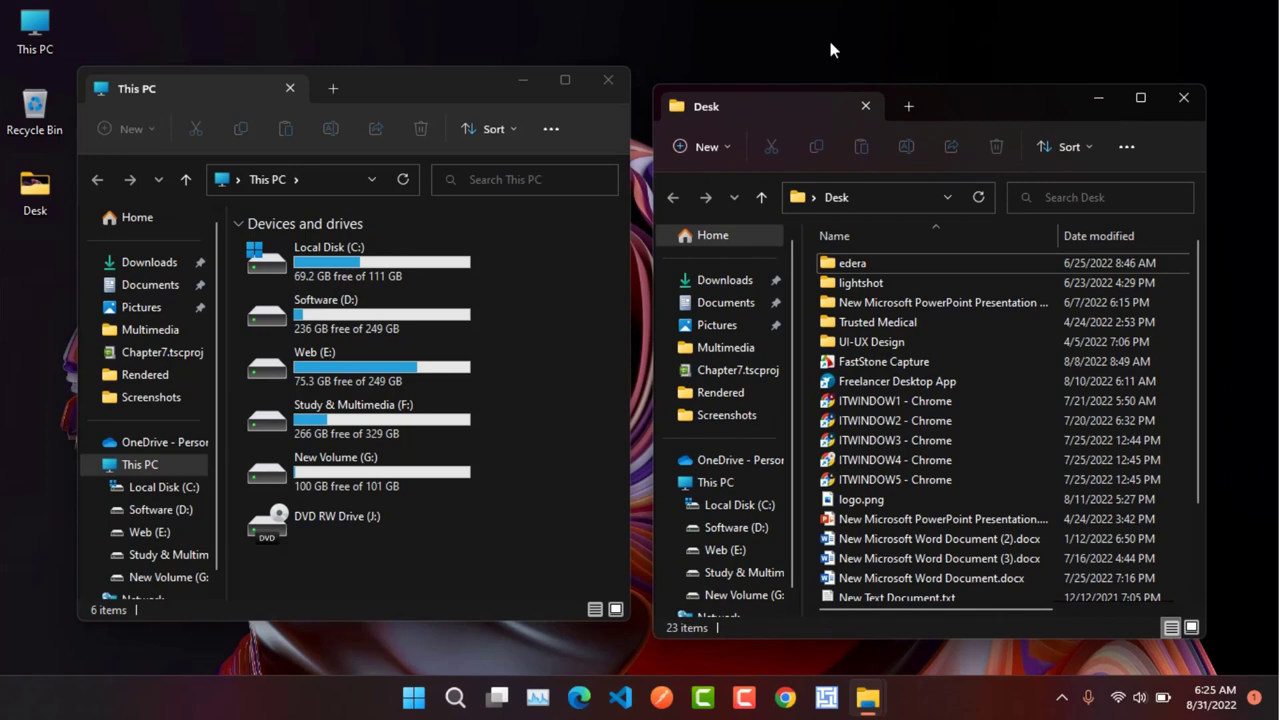
pyautogui.press('super+Print')
# Show the Pictures folder, with Camera Roll, Saved Pictures, Screenshots and Video Projects, in the This PC window
pyautogui.doubleClick(46, 33)
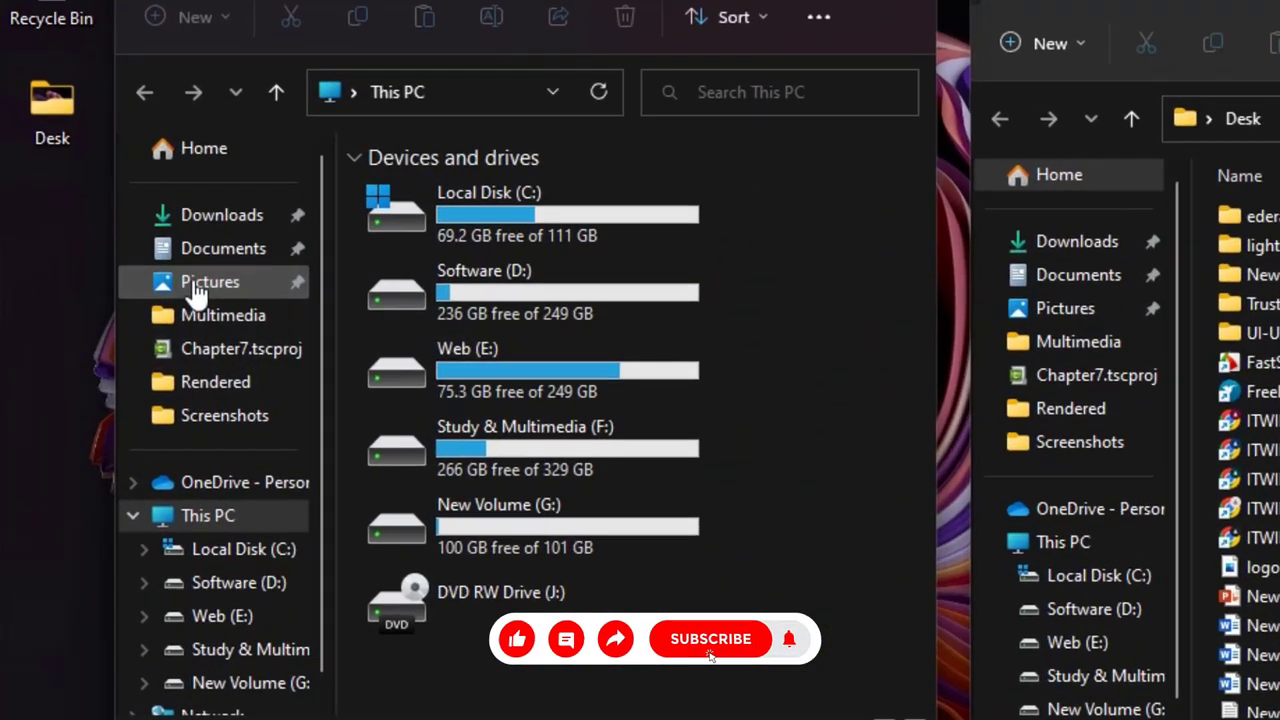
pyautogui.click(195, 286)
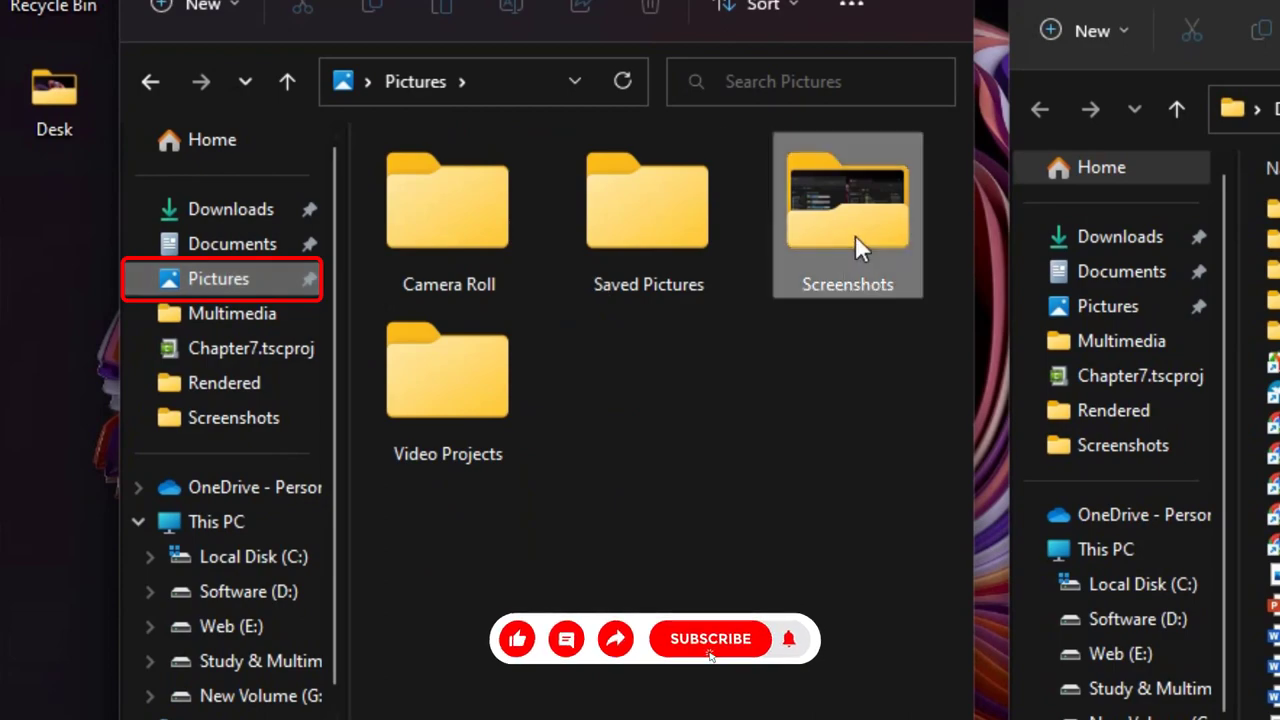